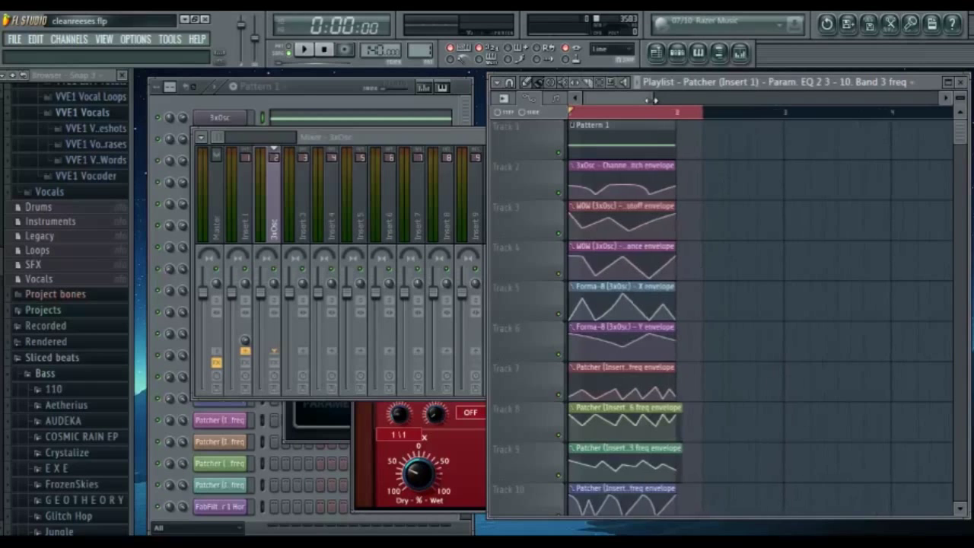
- Open the 3xOsc channel settings and play the playlist loop briefly with the mixer effects bypassed
left_click(269, 211)
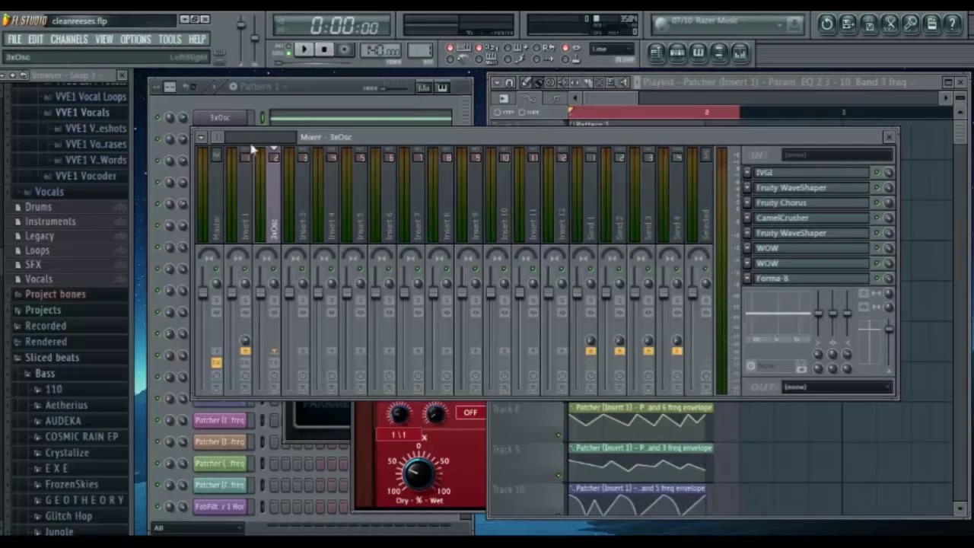
left_click(238, 120)
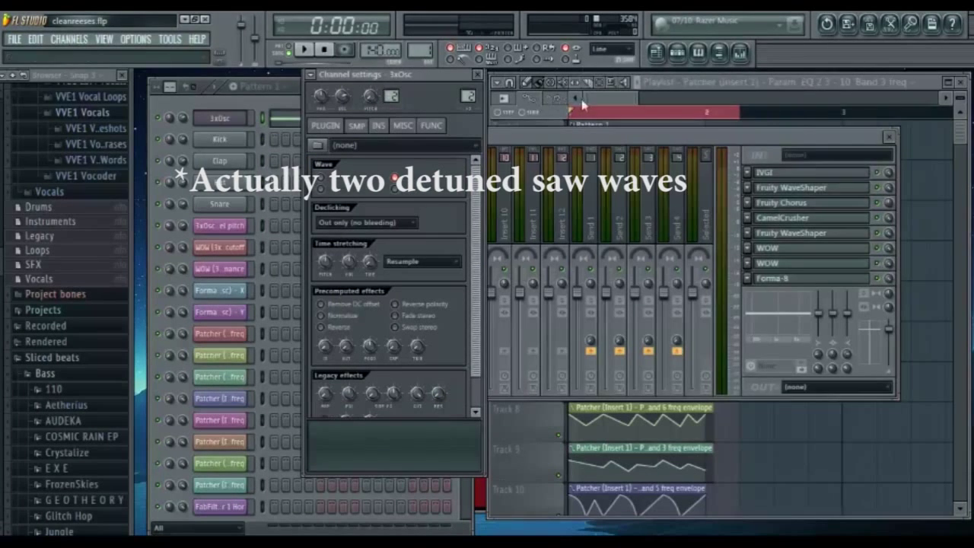
left_click(581, 106)
key("space")
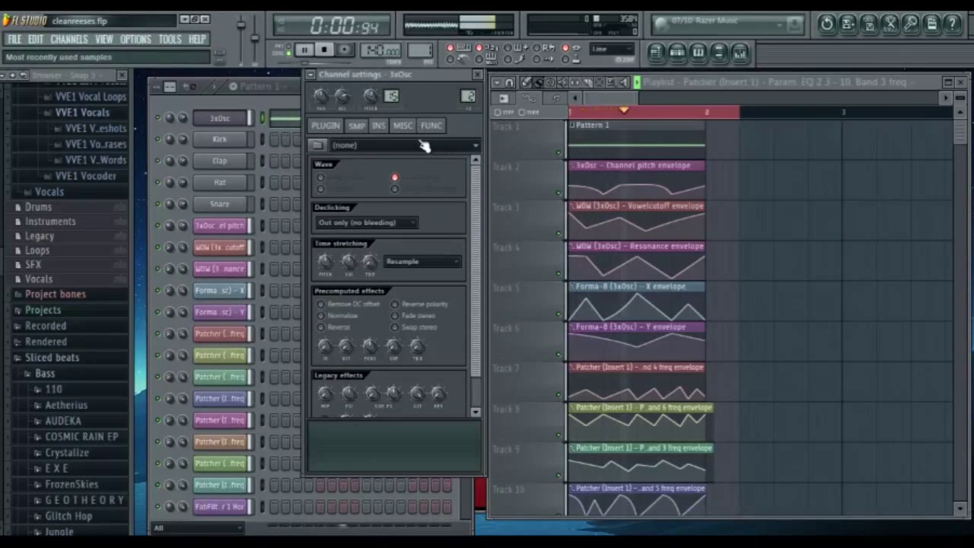
key("space")
- Switch on the effects of the Insert 1 and 3xOsc mixer tracks and play the loop through them
key("F9")
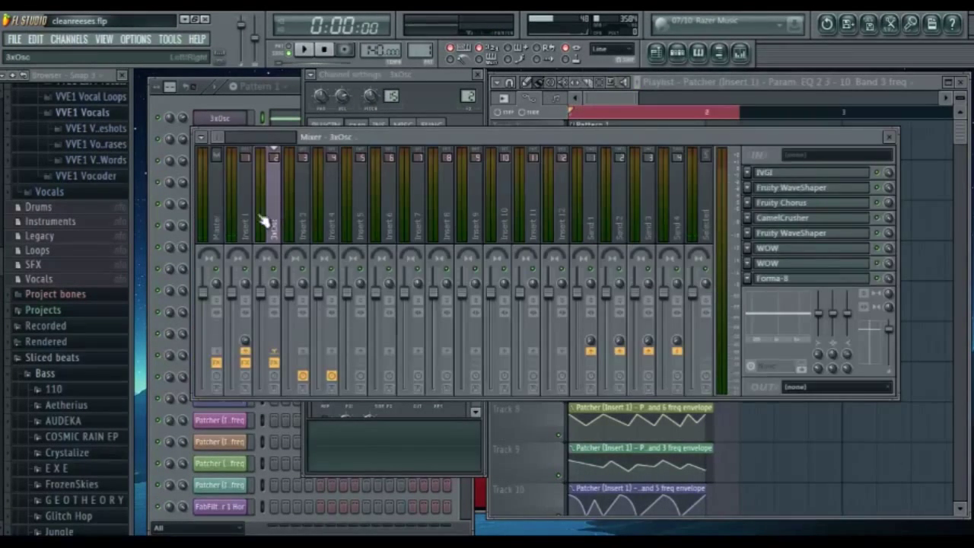
left_click(245, 220)
left_click(631, 104)
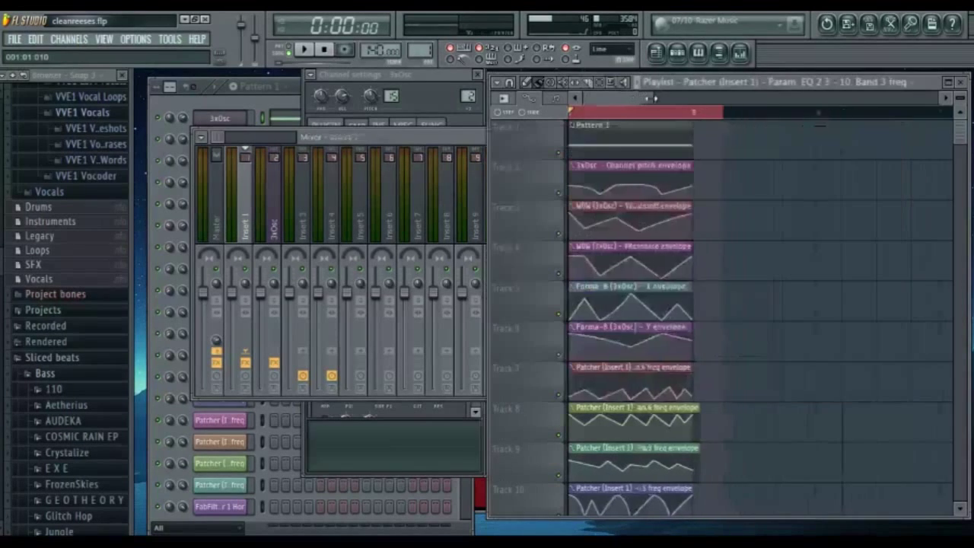
key("space")
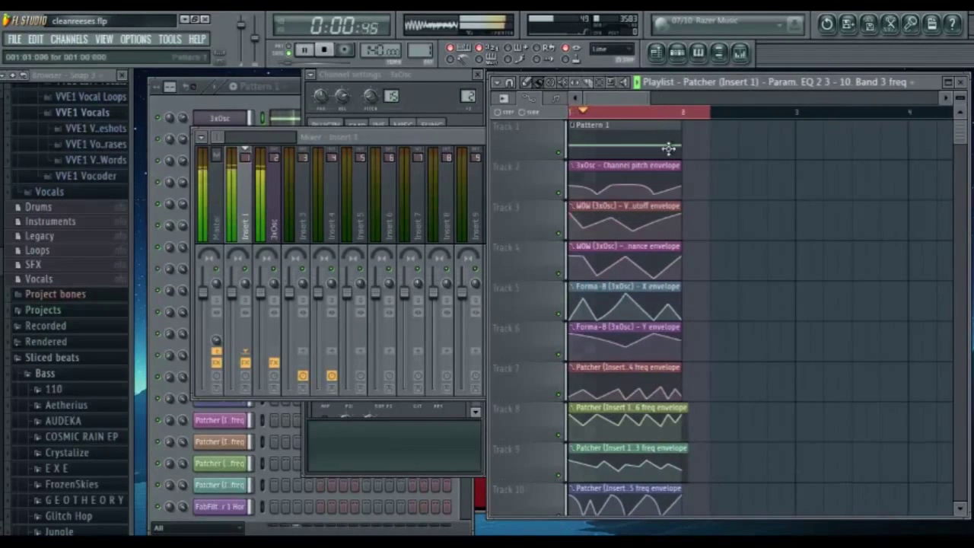
left_click(254, 224)
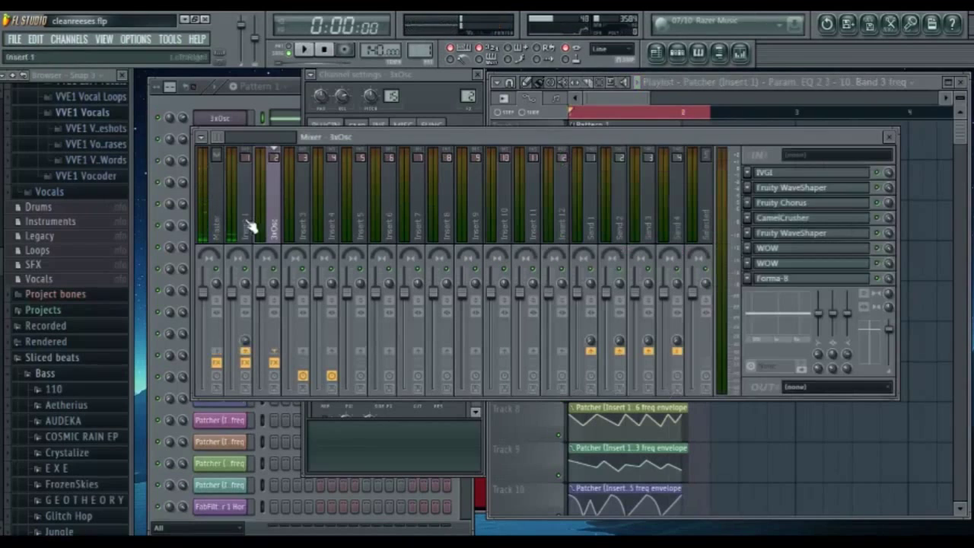
key("space")
- Bypass Insert 1's effects and every 3xOsc effect except IVGI, and open the IVGI plugin window
left_click(251, 235)
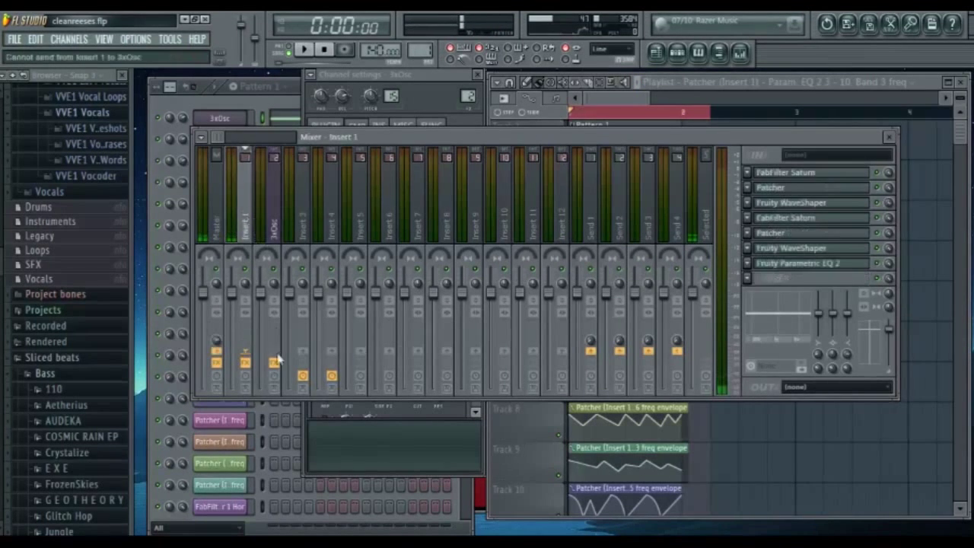
left_click(266, 211)
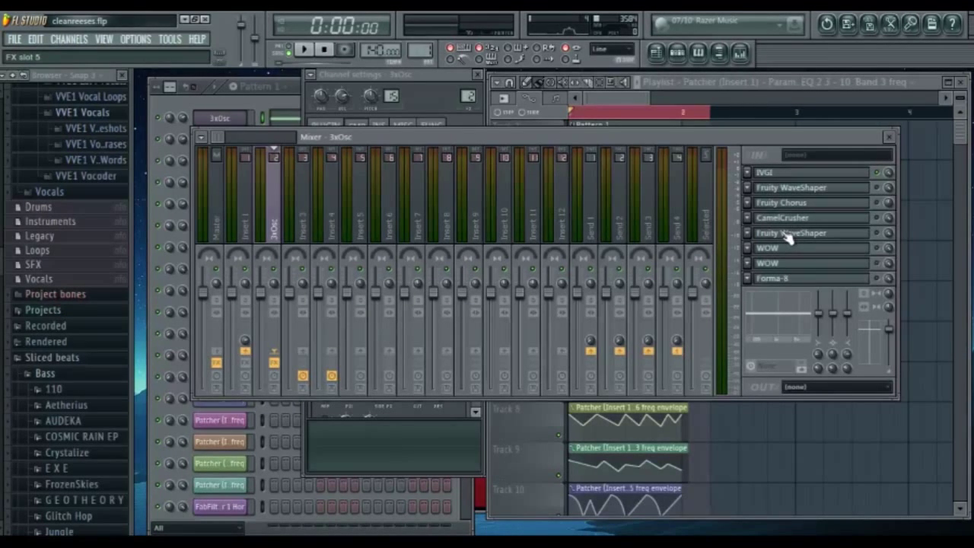
left_click(807, 173)
left_click_drag(306, 182, 452, 124)
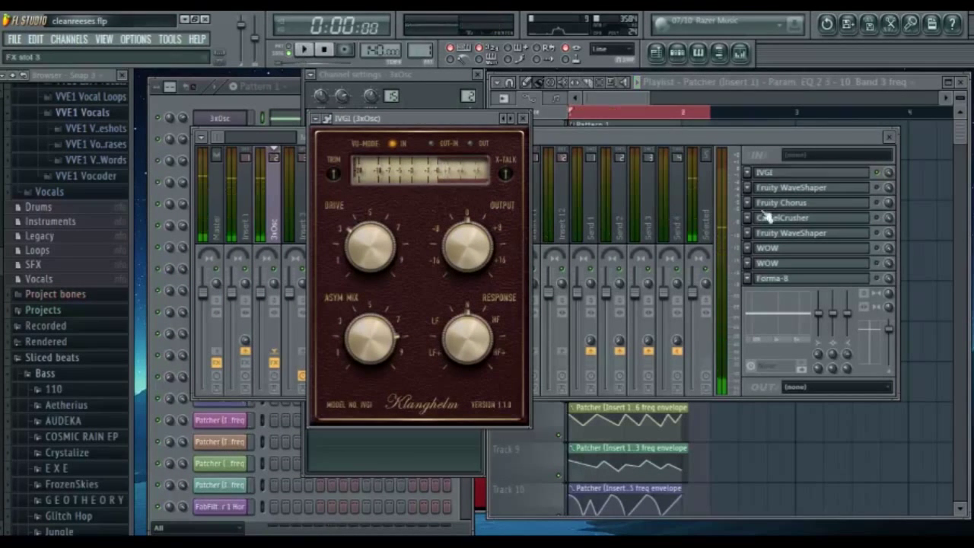
- Enable and open the first Fruity WaveShaper and the Fruity Chorus on the 3xOsc mixer track
left_click(874, 188)
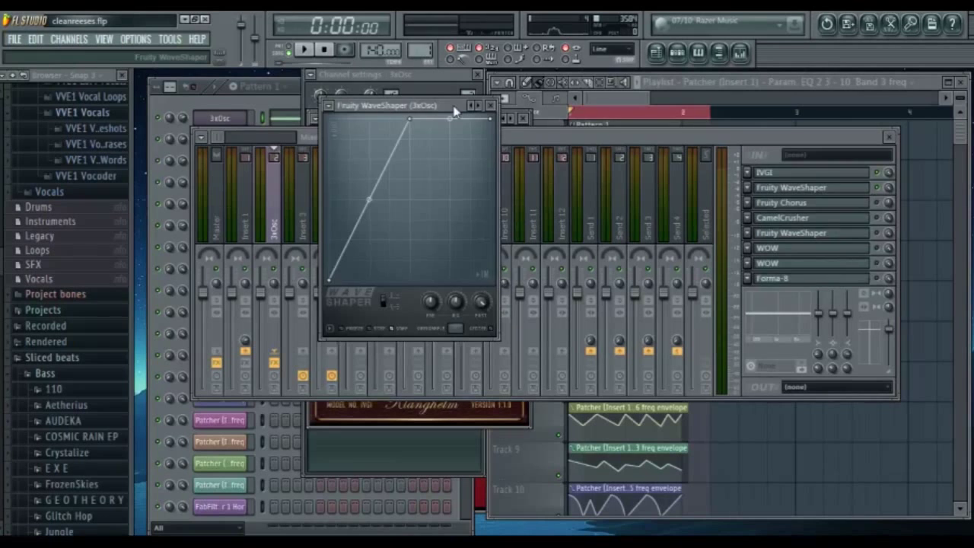
left_click_drag(454, 111, 458, 113)
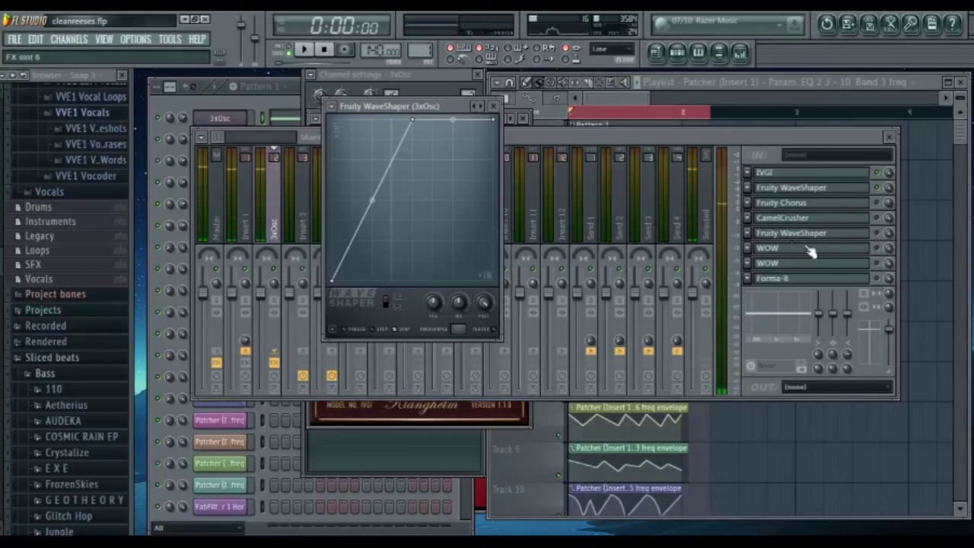
left_click(860, 204)
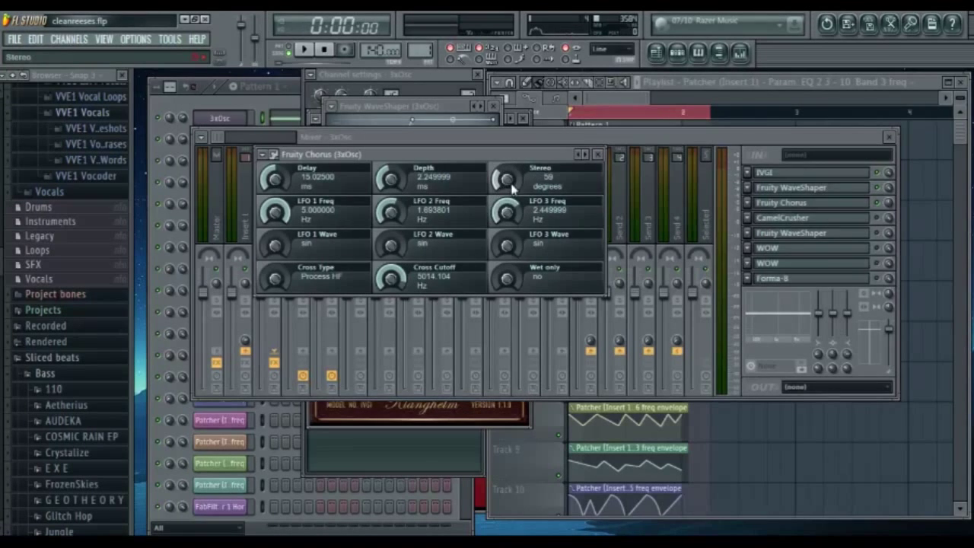
- Open CamelCrusher on the 3xOsc track, play the loop through it, and open the second Fruity WaveShaper
left_click(851, 220)
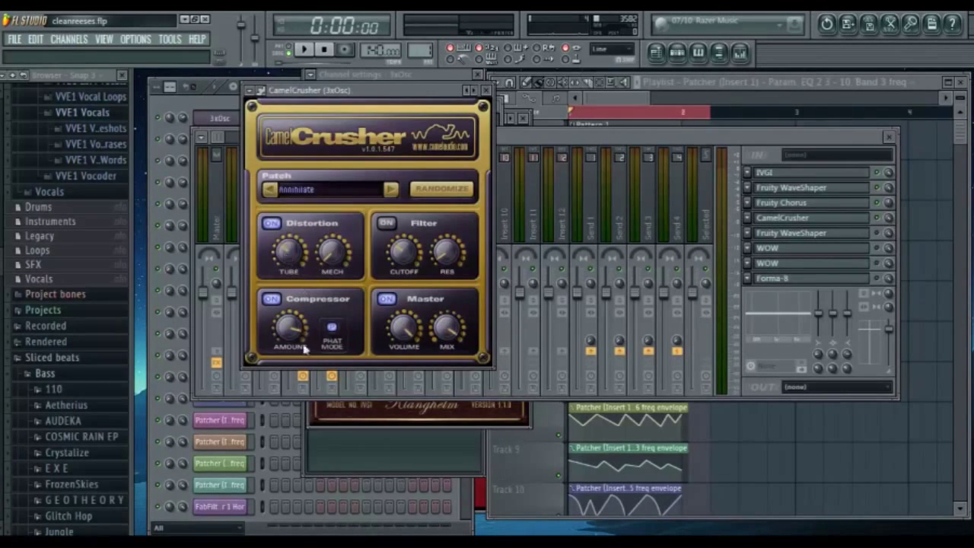
key("space")
key("space")
left_click(792, 187)
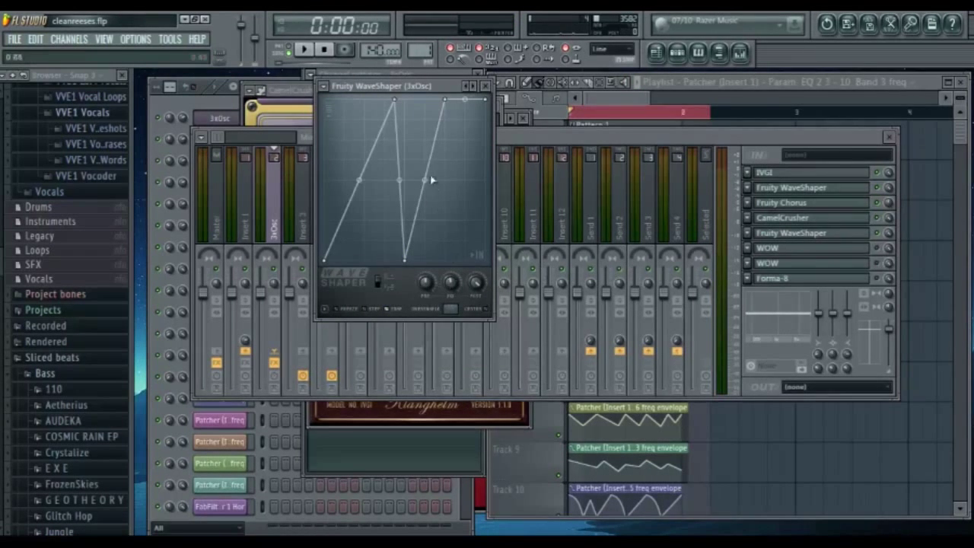
- Open the first WOW filter on the 3xOsc track and play the loop to watch its automated cutoff
left_click(844, 249)
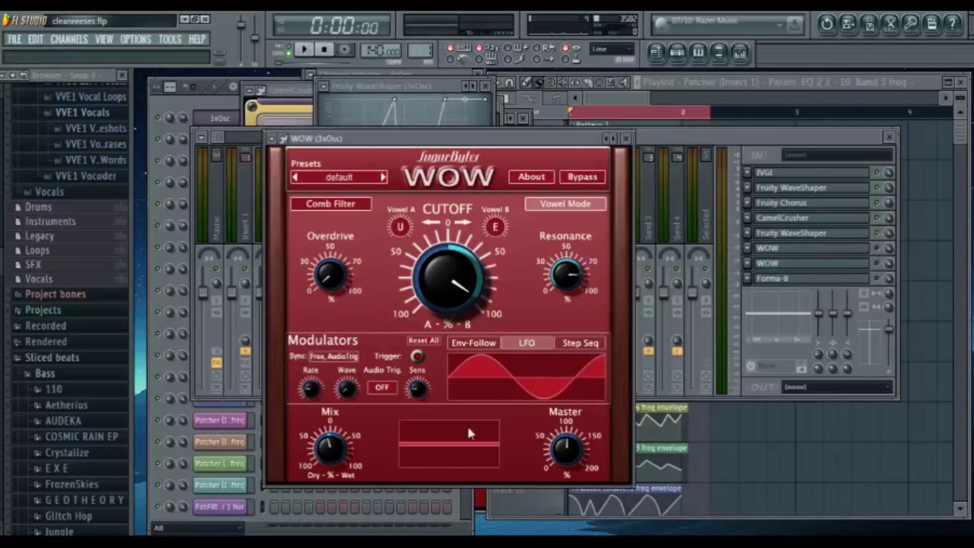
key("space")
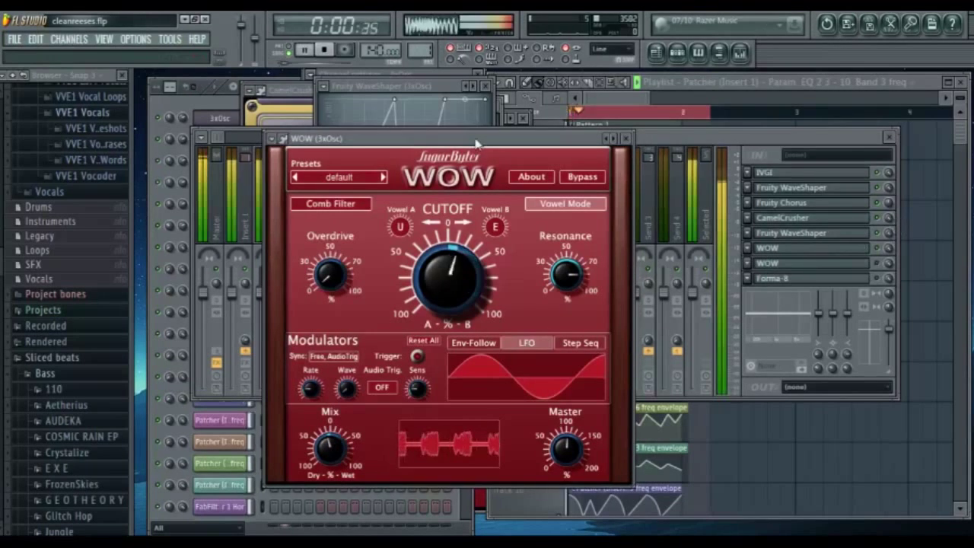
left_click_drag(477, 140, 471, 110)
key("space")
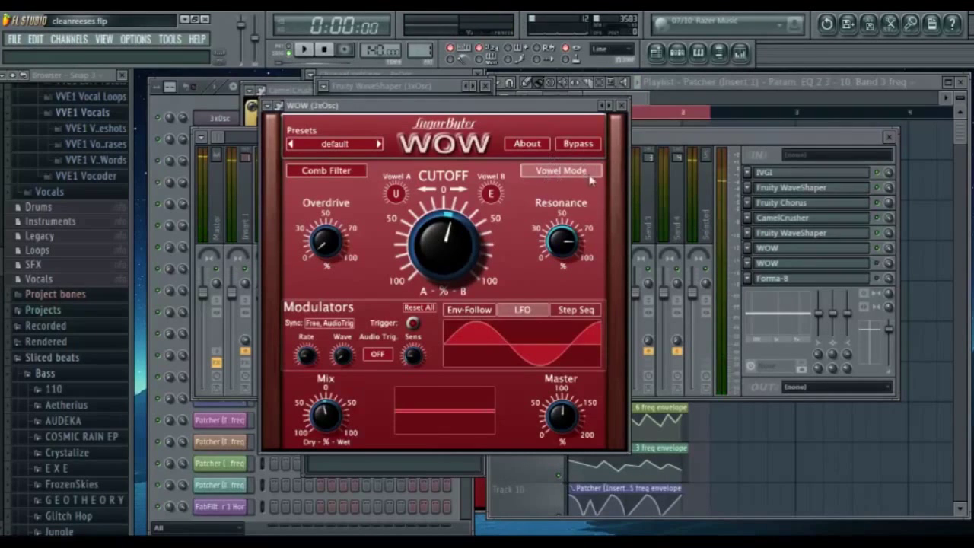
- Open the second WOW filter, audition it fully wet, and set its Mix to about 0.241
left_click(858, 265)
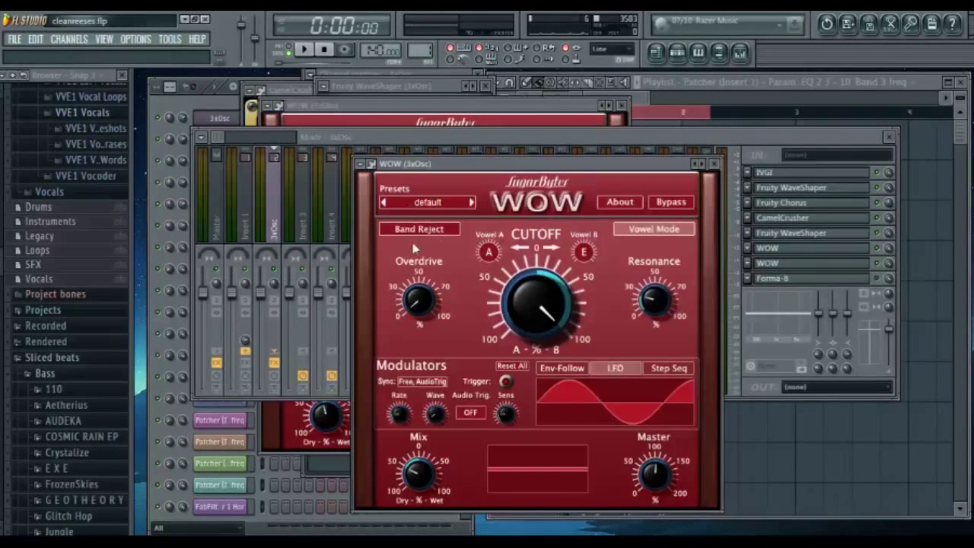
left_click_drag(518, 163, 445, 82)
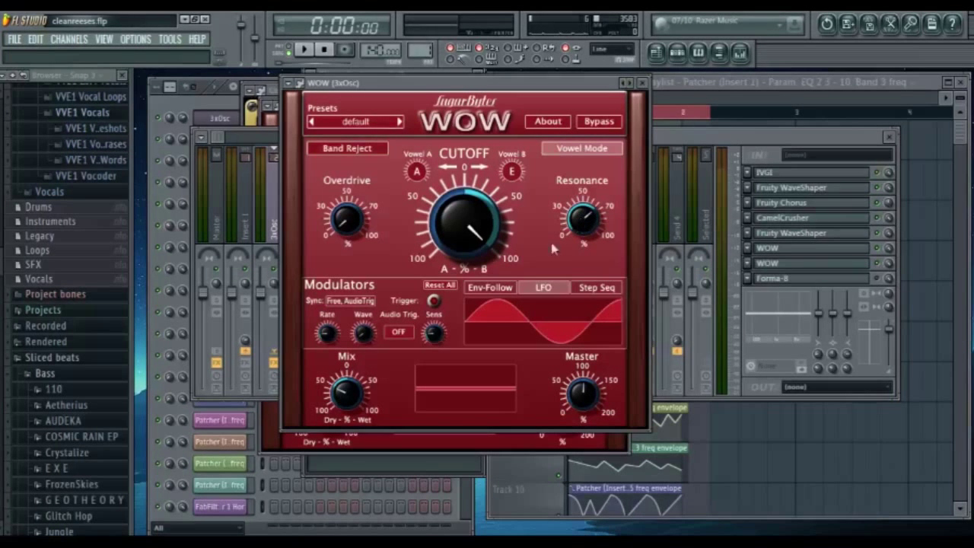
key("space")
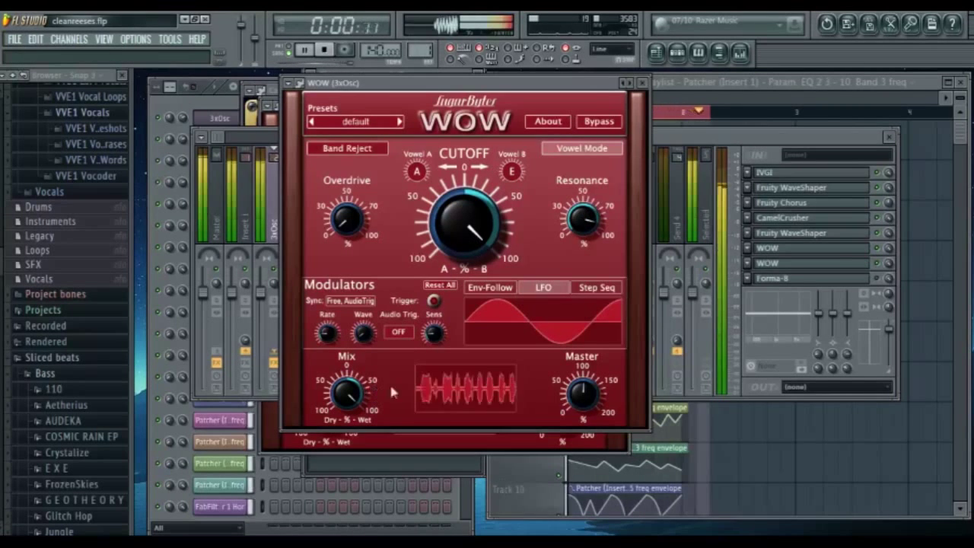
left_click(883, 271)
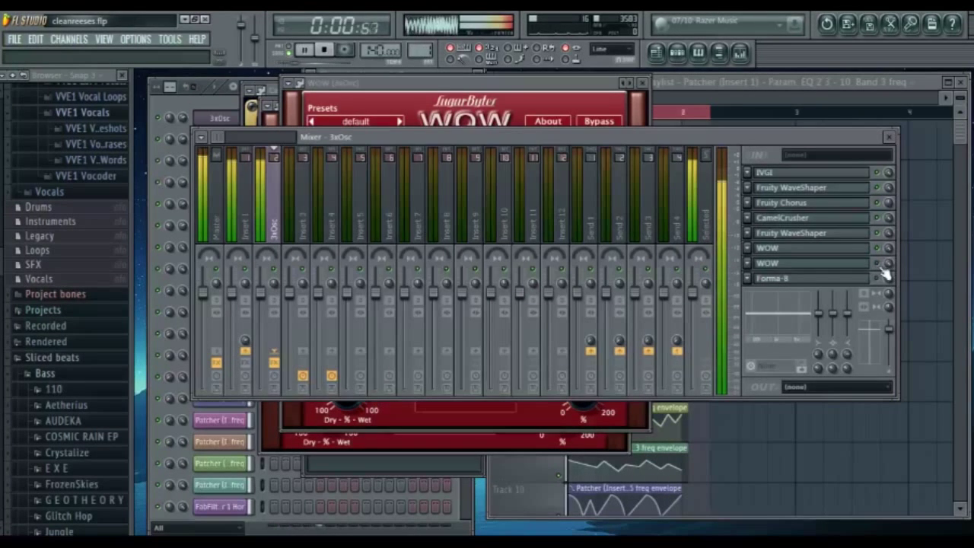
key("space")
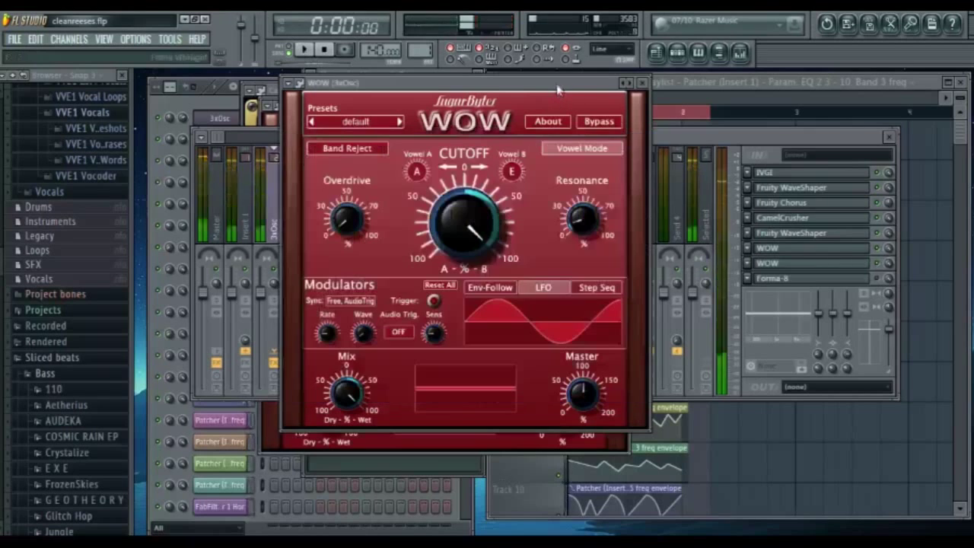
left_click(384, 415)
left_click_drag(349, 388, 347, 390)
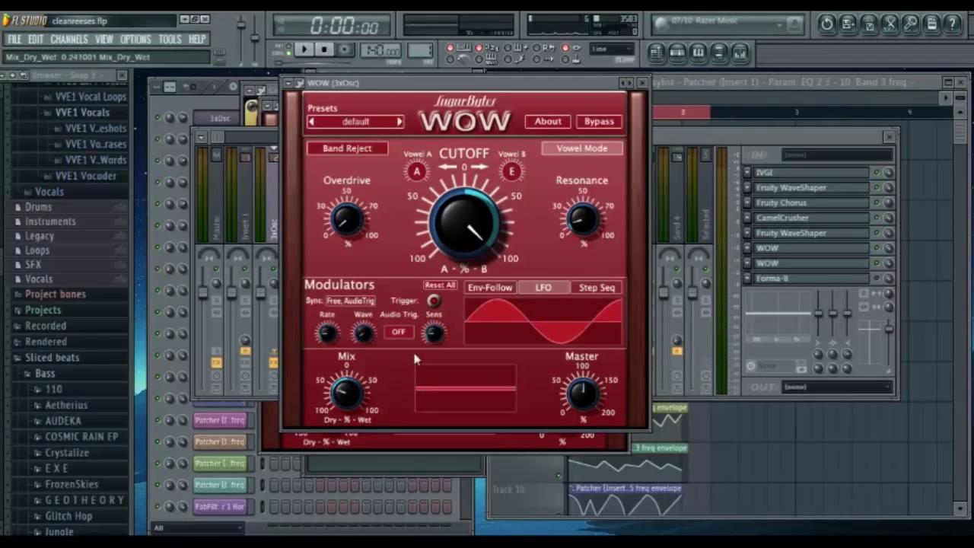
- Open the Forma-8 effect on the 3xOsc track and place its window clear of the effect slots
left_click(834, 280)
left_click(833, 280)
left_click(809, 281)
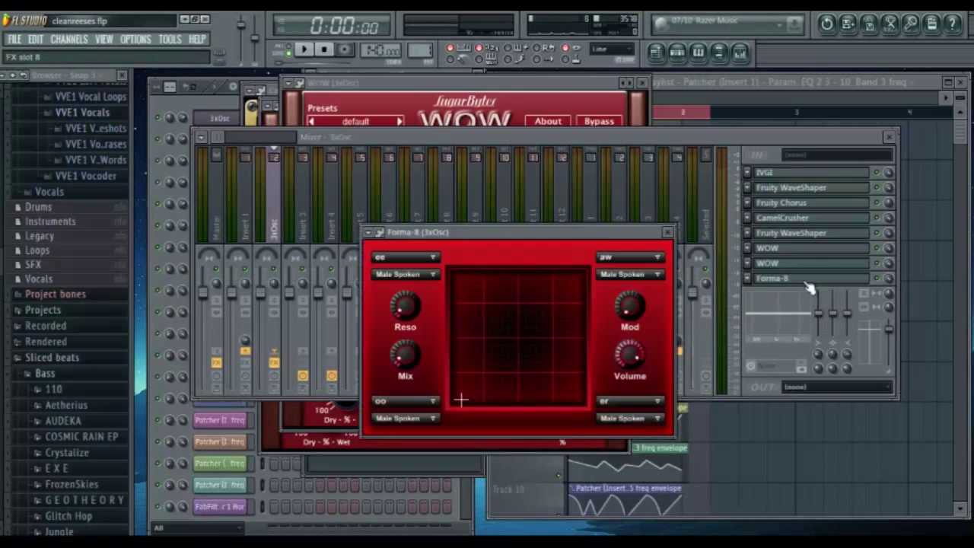
left_click_drag(486, 233, 421, 133)
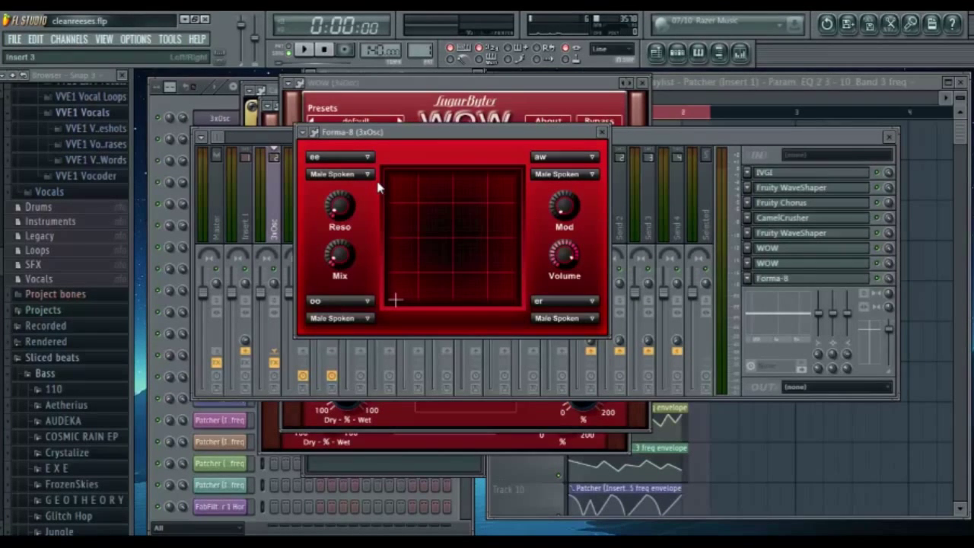
mouse_move(401, 136)
left_mouse_down()
mouse_move(404, 155)
mouse_move(403, 132)
left_mouse_up()
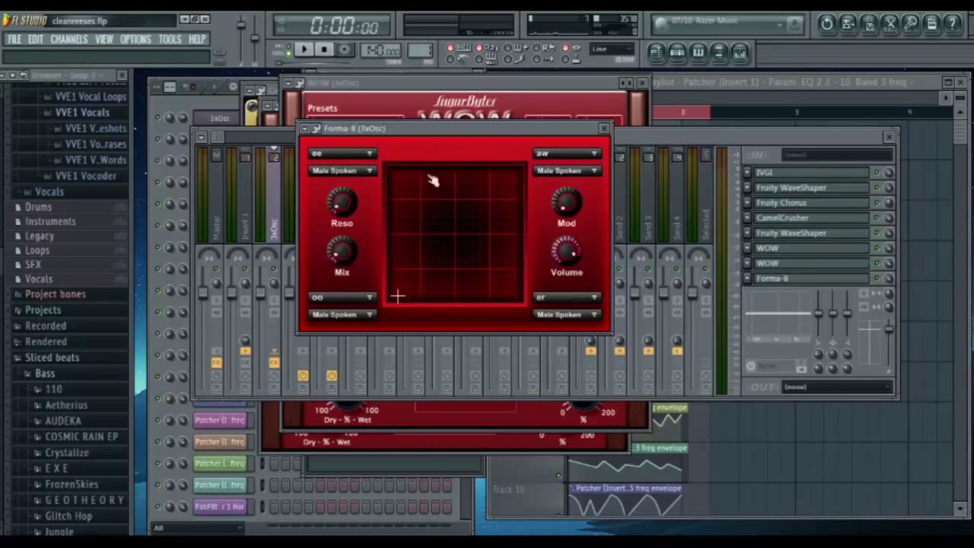
- Audition Forma-8 with the loop, first at its present mix and again with its Mix turned up
key("space")
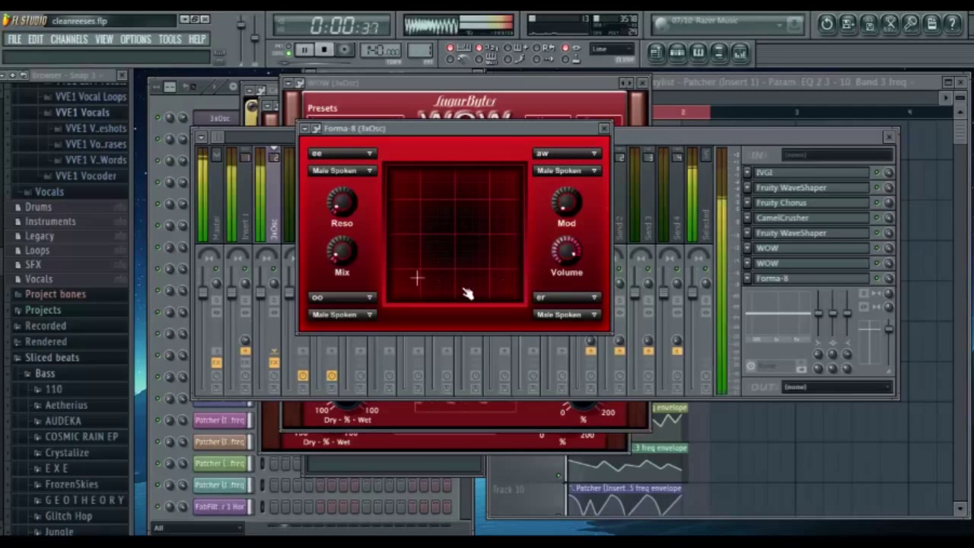
key("space")
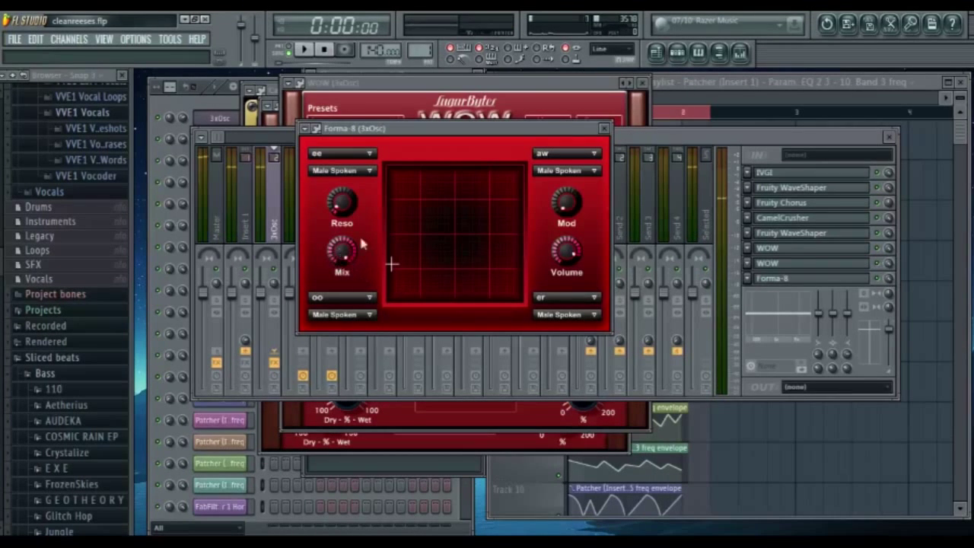
key("space")
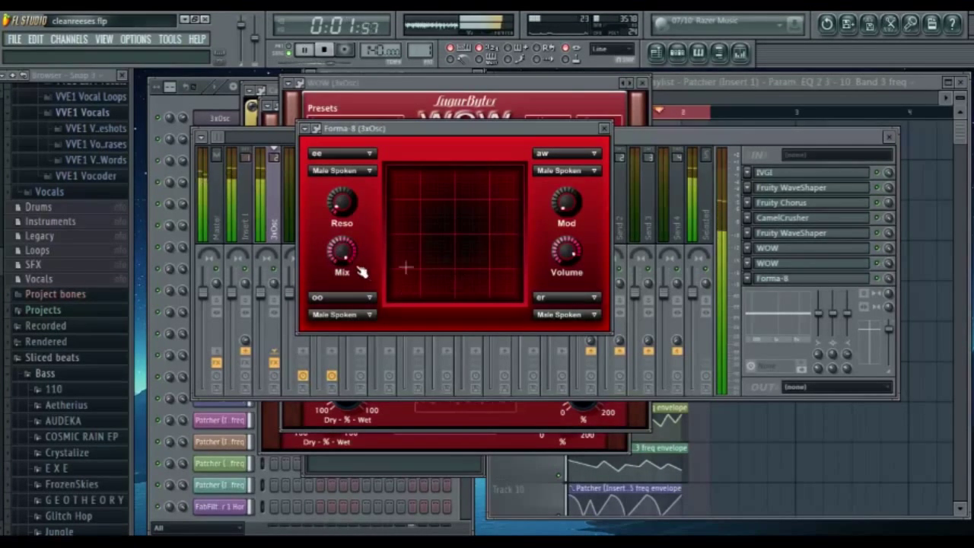
key("space")
- Switch on the effects of the Insert 1 mixer track and open its first FabFilter Saturn
left_click(249, 365)
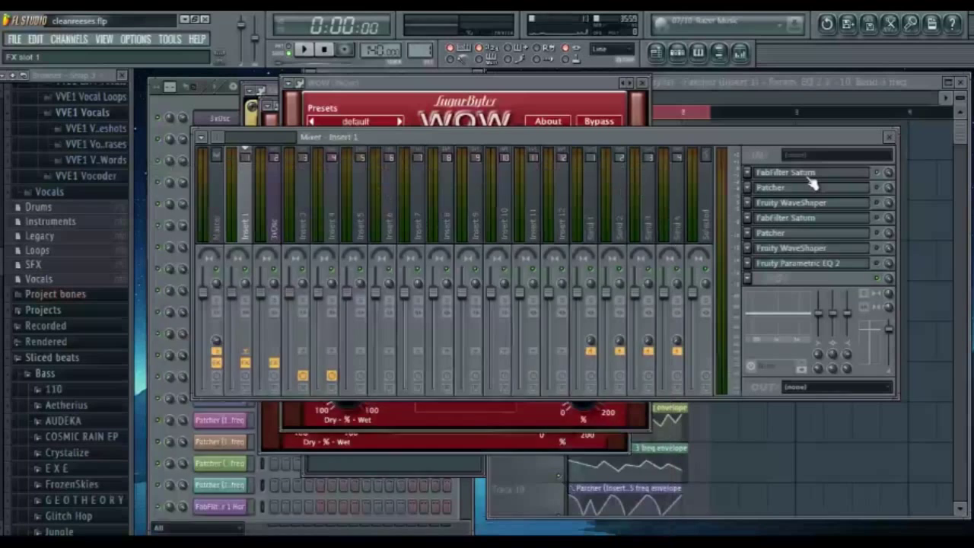
left_click(811, 178)
left_click_drag(457, 180, 479, 73)
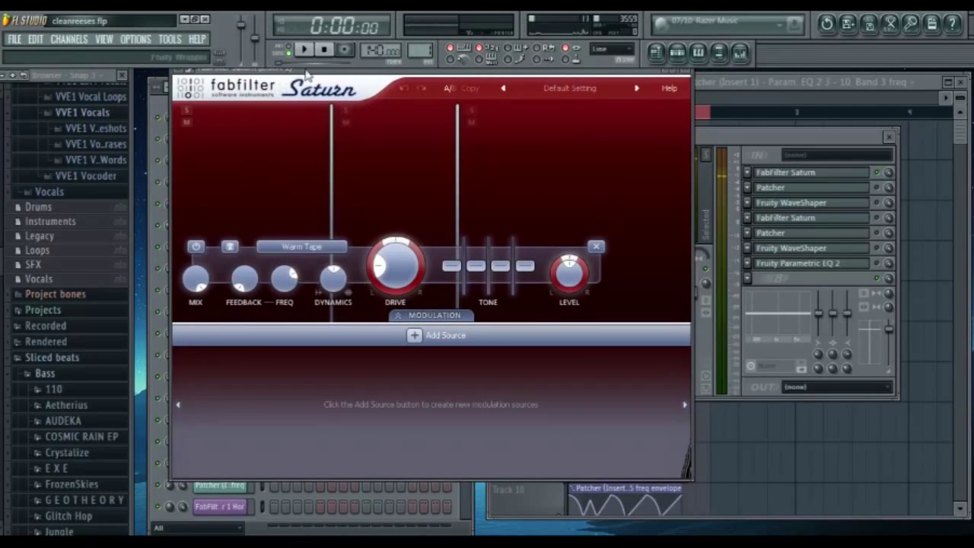
- Open the first Patcher on Insert 1, spread its modules apart in the map, and show the Param. EQ 2 editor
left_click(863, 189)
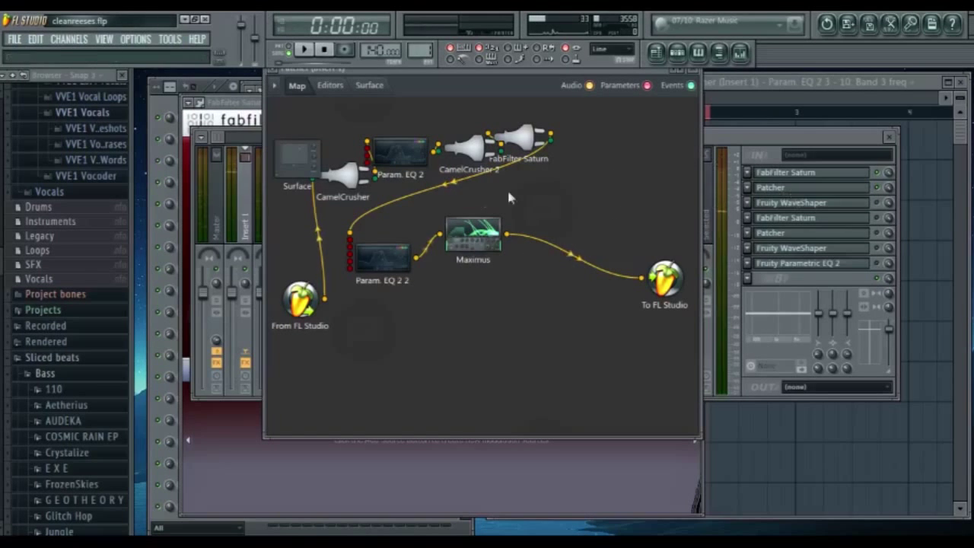
left_click_drag(367, 263, 442, 310)
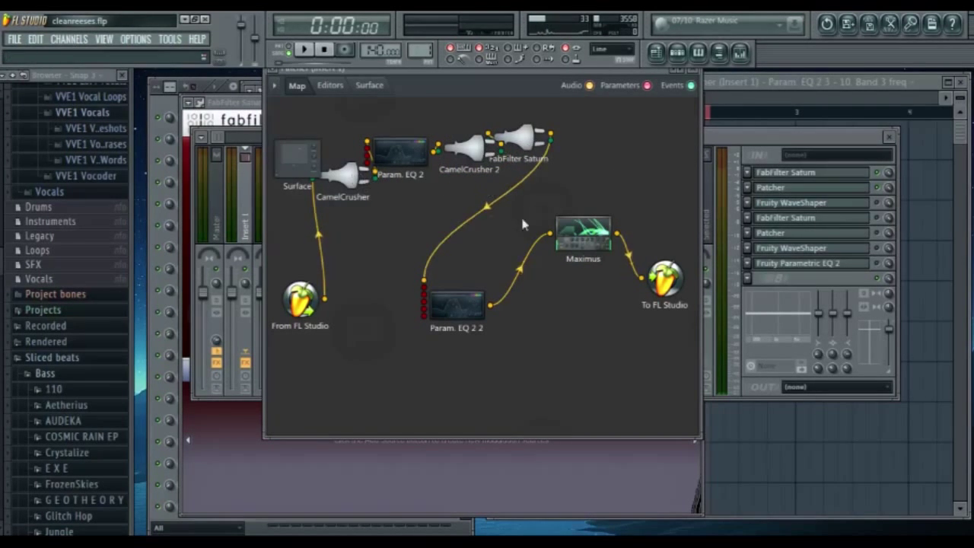
left_click_drag(400, 152, 386, 121)
left_click_drag(582, 233, 571, 286)
left_click_drag(466, 156, 460, 186)
left_click_drag(415, 122, 641, 283)
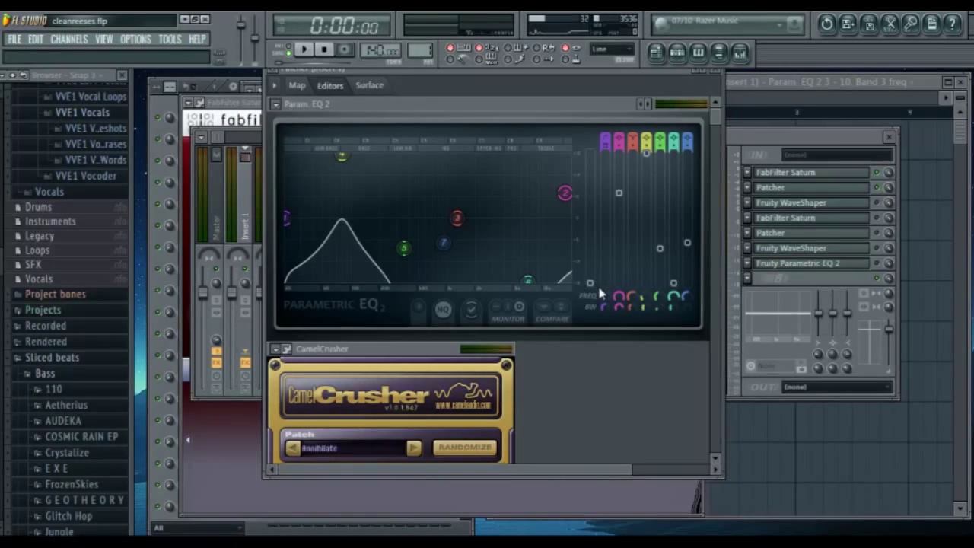
- Audition the first Patcher's Param. EQ 2 with the loop while watching its automated bands
left_click_drag(646, 156, 646, 152)
key("space")
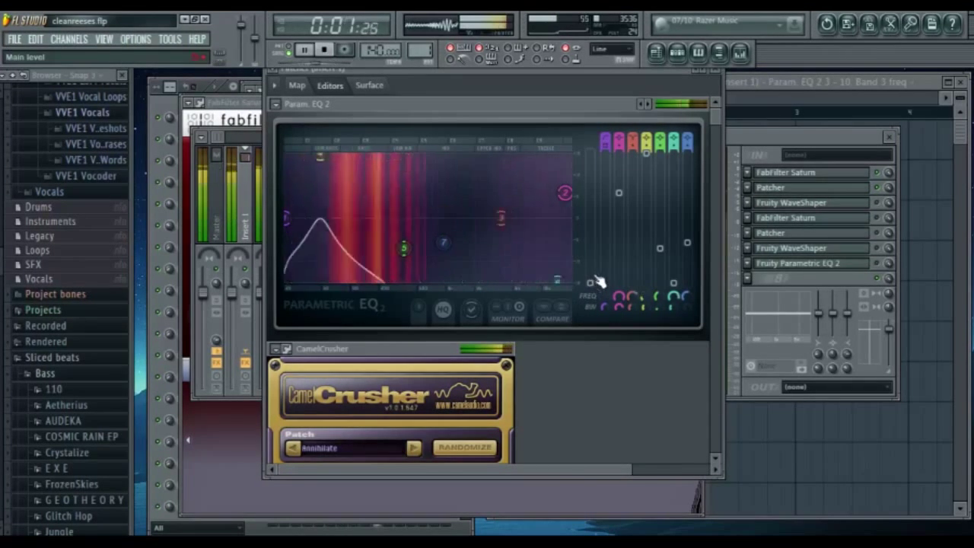
key("space")
- Go back to the Patcher map, then view the CamelCrusher 2 and FabFilter Saturn editors
left_click(307, 87)
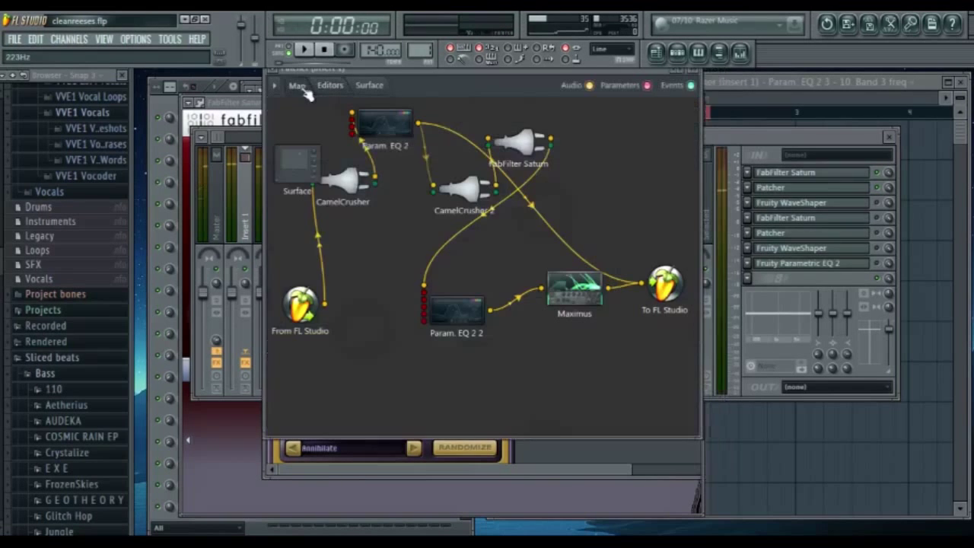
left_click_drag(421, 124, 468, 190)
double_click(468, 190)
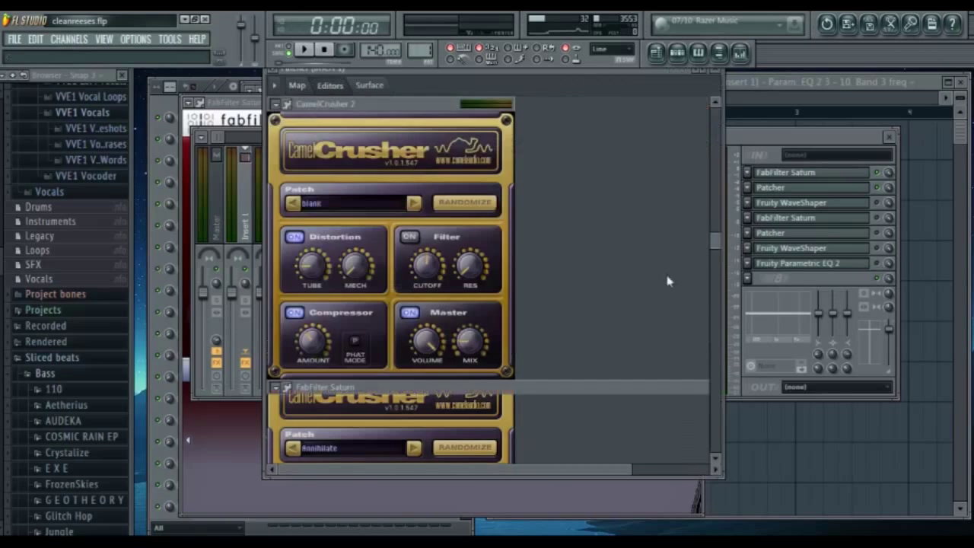
left_click_drag(714, 245, 720, 308)
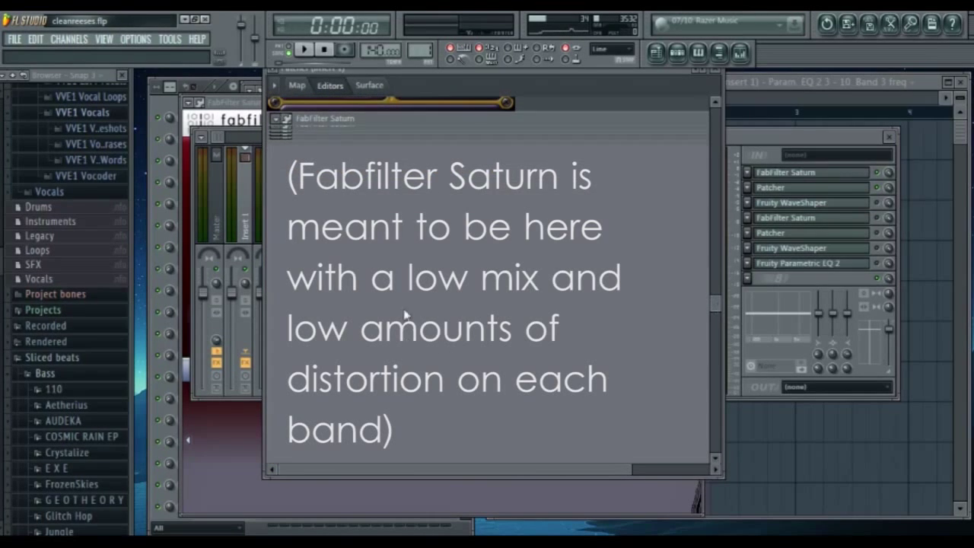
- Show the Param. EQ 2 2 editor in the first Patcher and audition its band movement with the loop
scroll(437, 216, "down", 5)
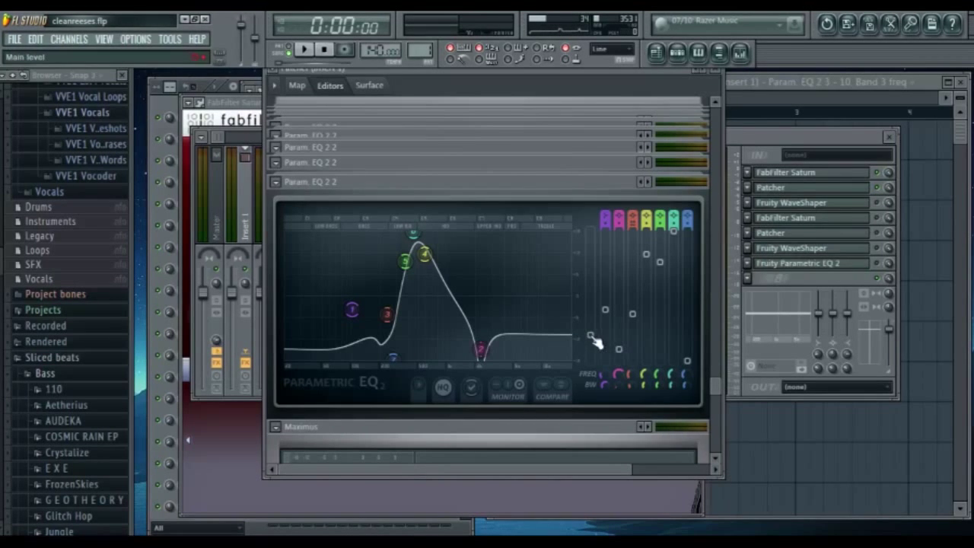
left_click_drag(675, 232, 674, 229)
key("space")
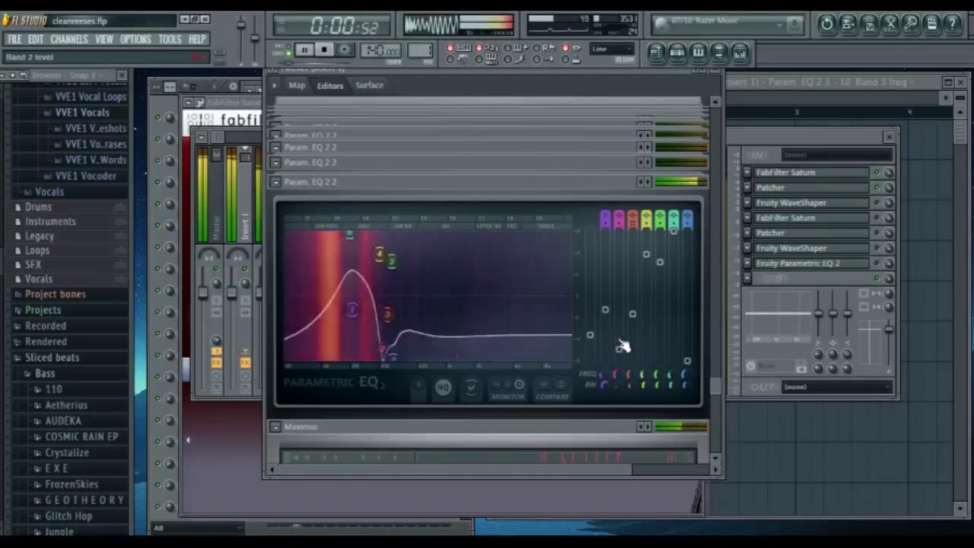
key("space")
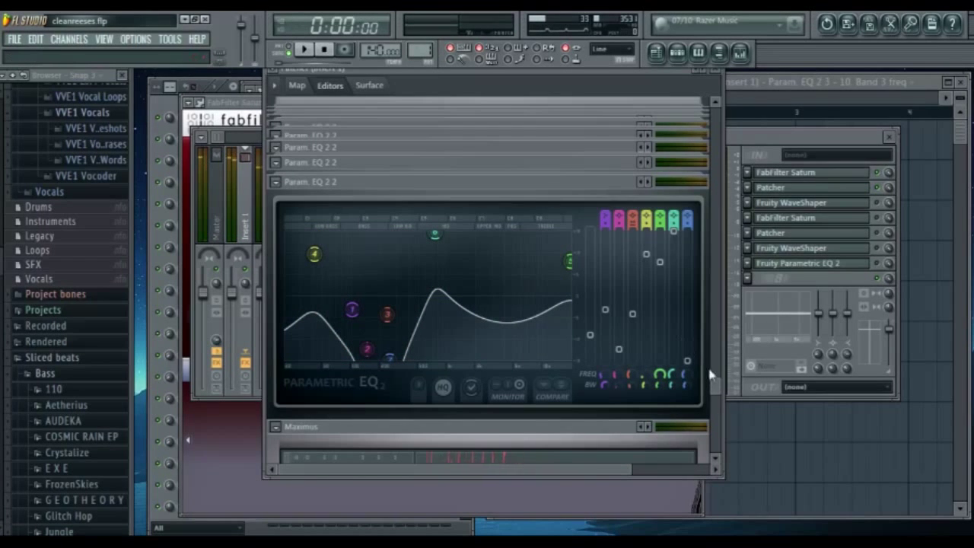
- Show the first Patcher's Maximus editor and compare the settings of its Low, Mid, High and Master bands
left_click_drag(715, 392, 708, 451)
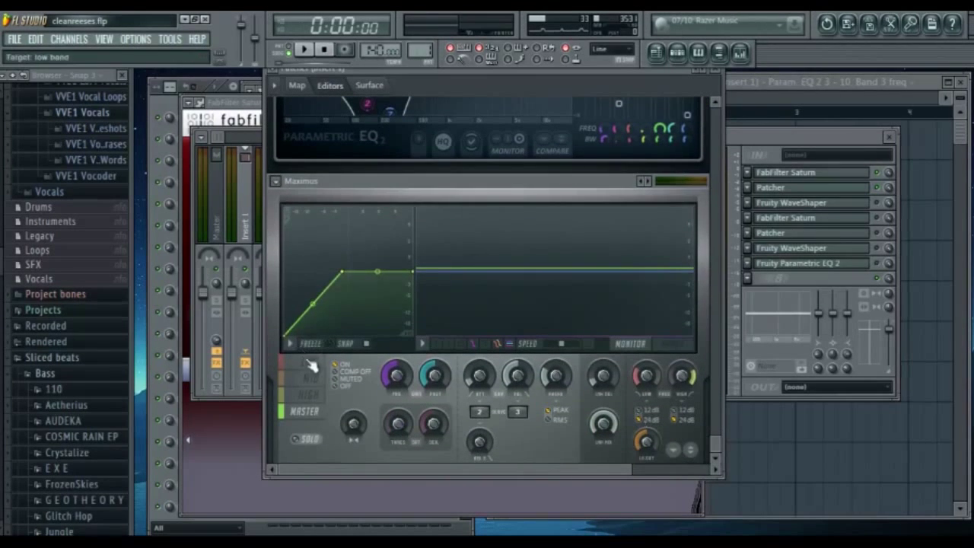
left_click(309, 412)
left_click(308, 363)
left_click(308, 412)
left_click(308, 363)
left_click(309, 379)
left_click(310, 363)
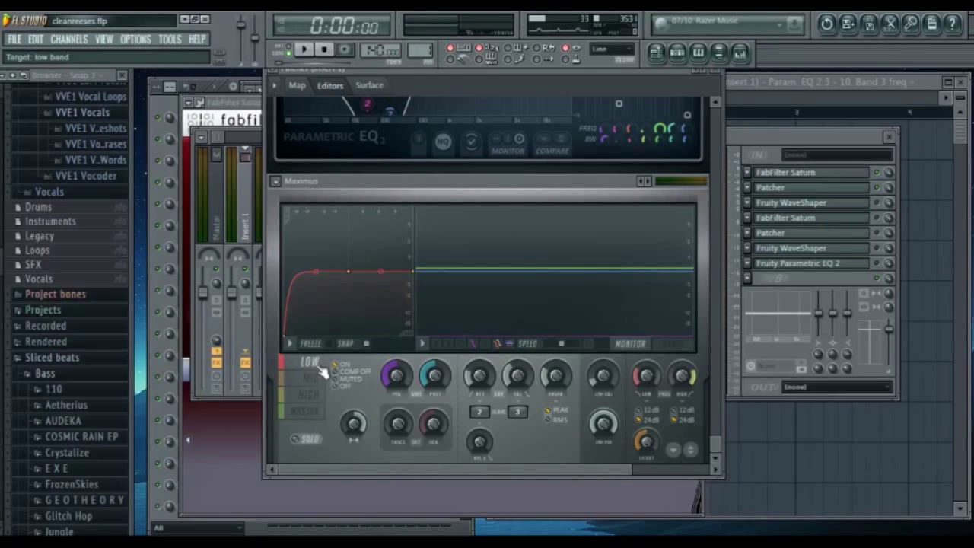
left_click(308, 395)
left_click(310, 363)
left_click(309, 412)
left_click(310, 362)
left_click(309, 411)
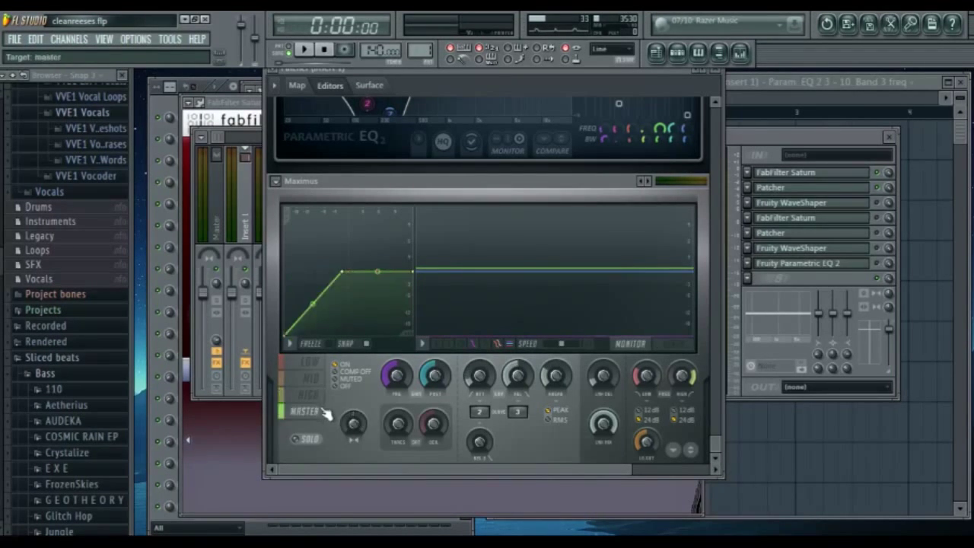
left_click(309, 395)
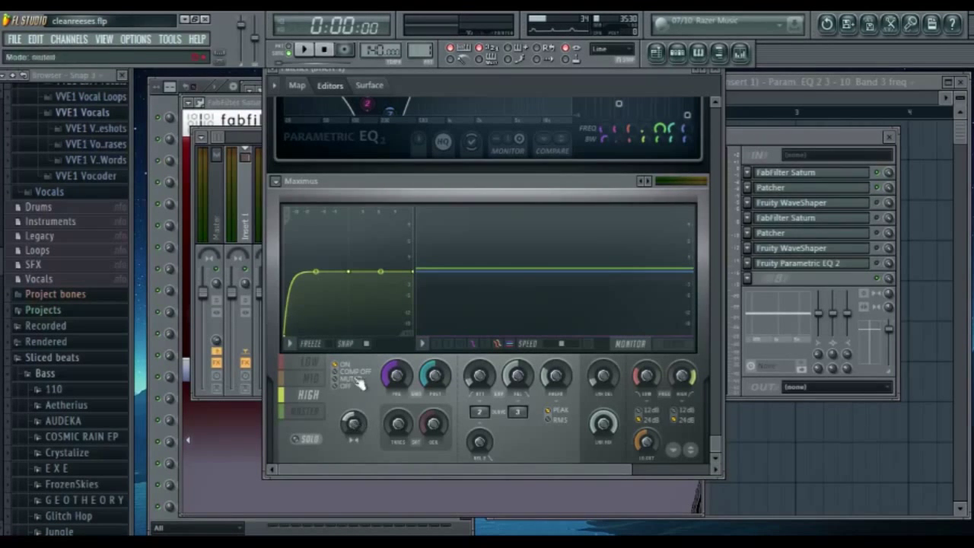
left_click(310, 362)
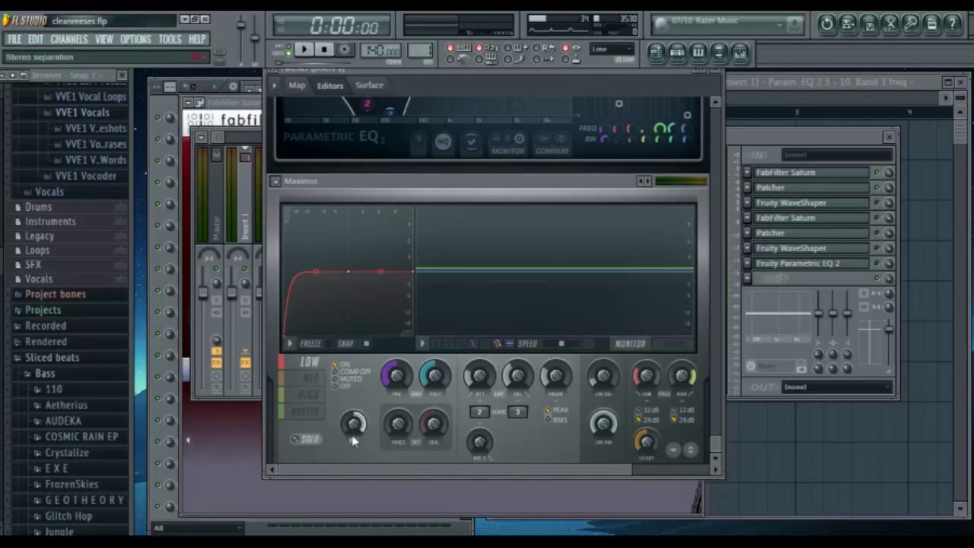
- Switch on and open the second FabFilter Saturn on Insert 1, reposition its window, and audition it with the loop
left_click(876, 224)
left_click(856, 220)
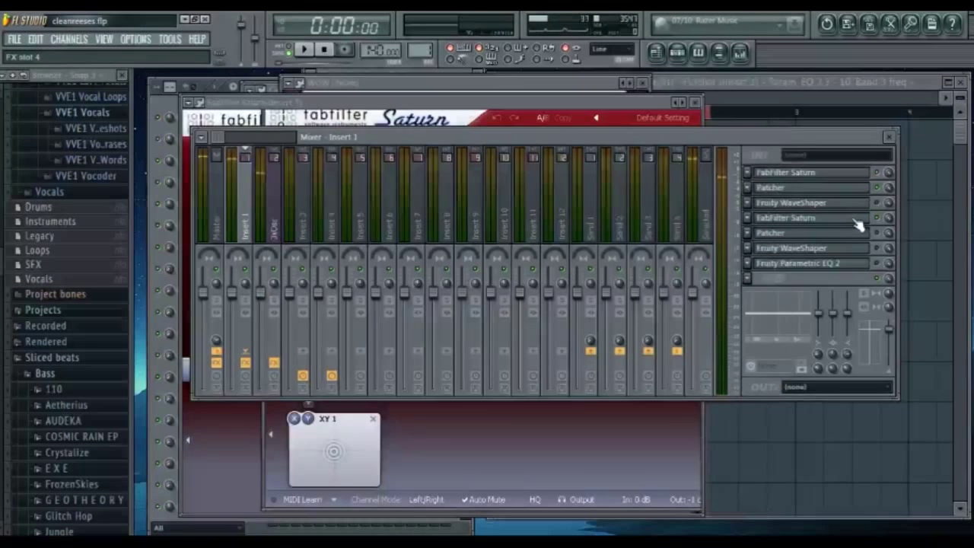
left_click_drag(518, 100, 500, 87)
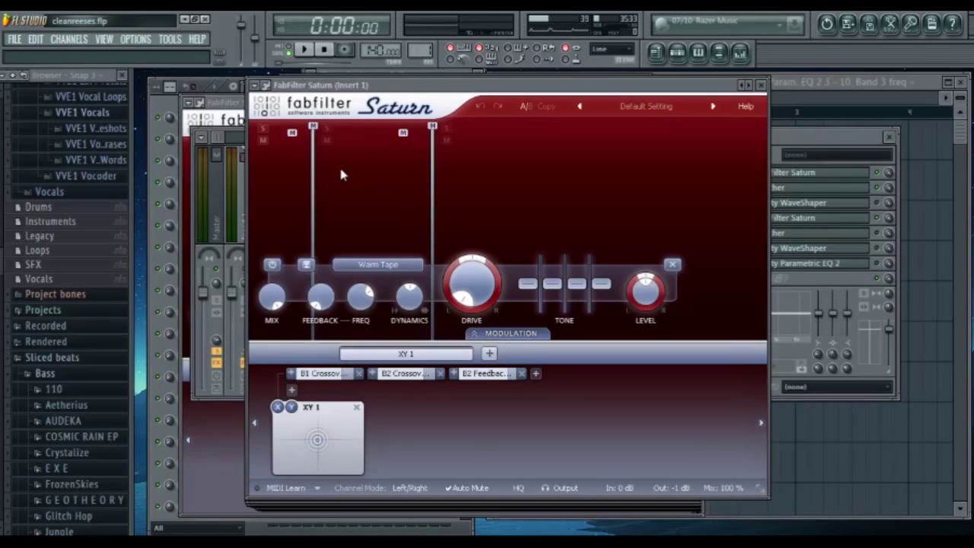
key("space")
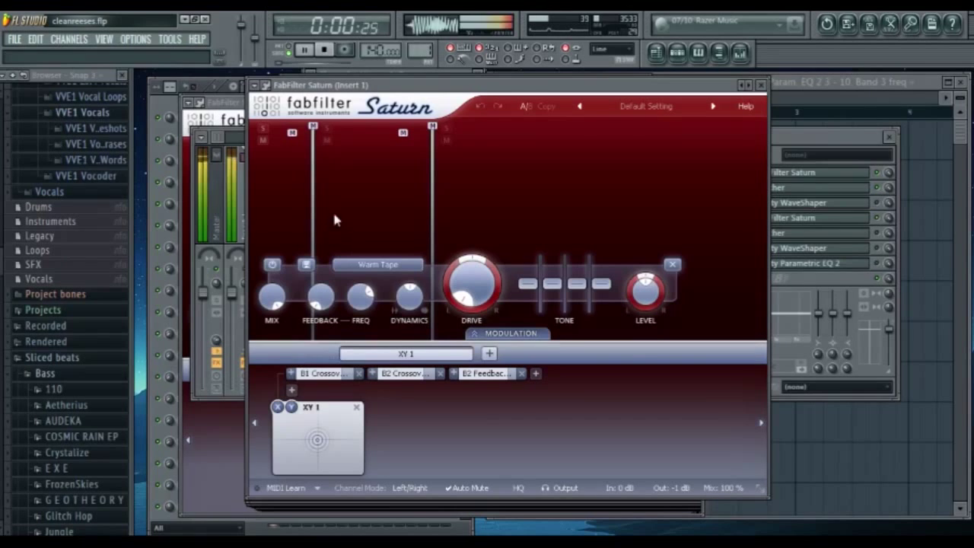
key("space")
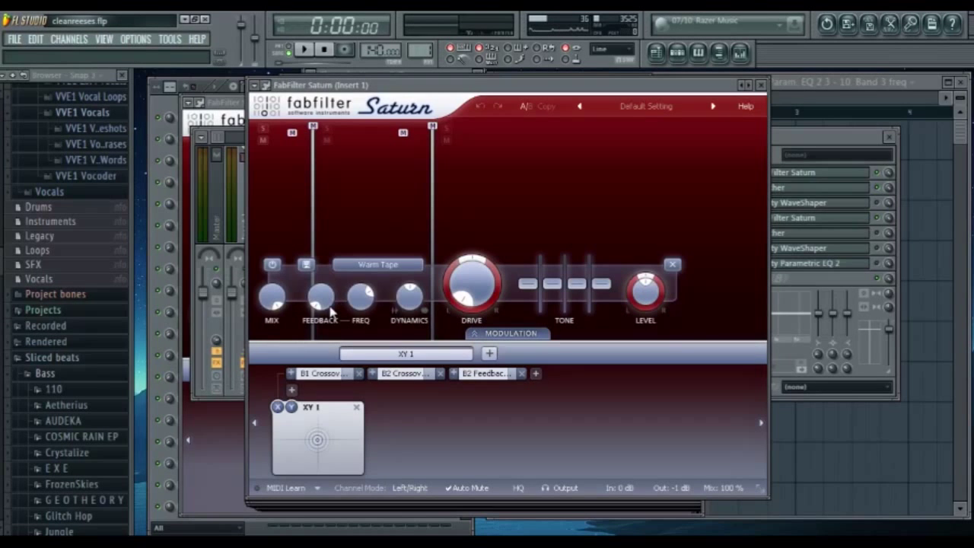
- Open the second Patcher on Insert 1, show its map, and spread the EQ and Maximus modules apart
left_click(854, 236)
left_click(760, 237)
left_click(760, 237)
left_click(263, 85)
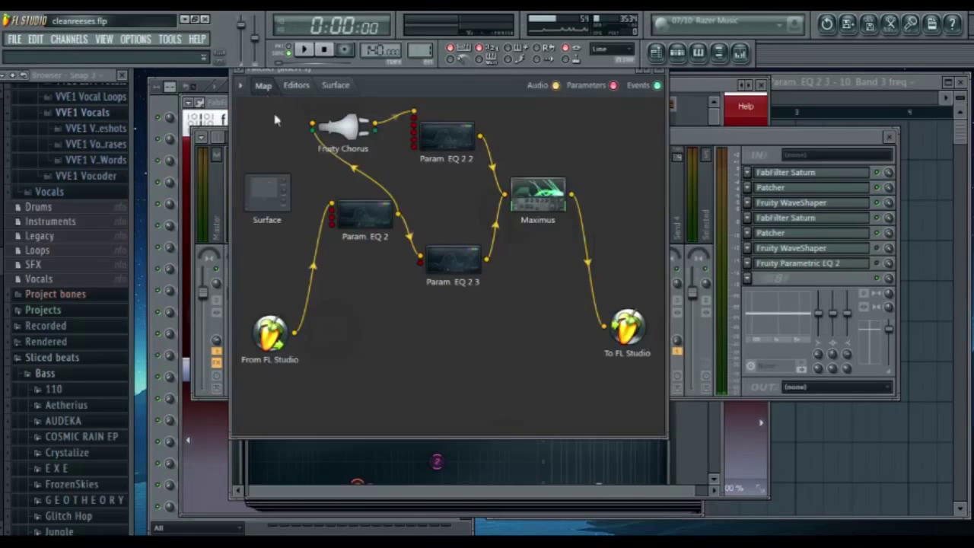
left_click_drag(371, 220, 313, 208)
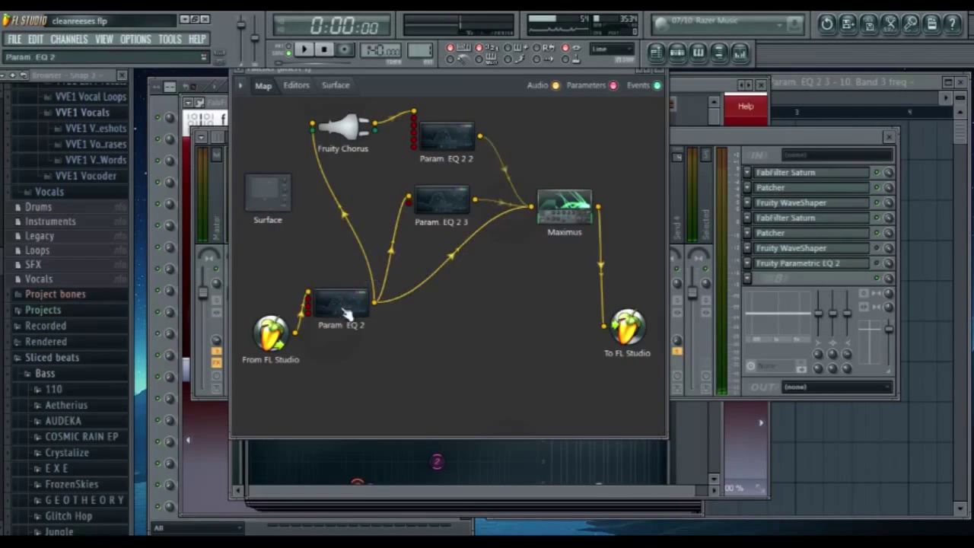
- Play the loop while viewing the second Patcher's Param. EQ 2 editor
key("space")
double_click(346, 314)
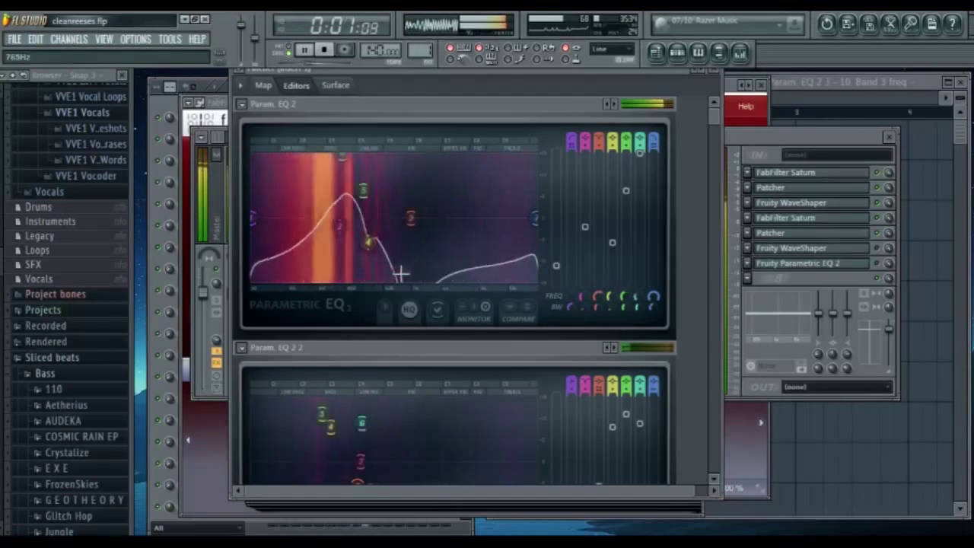
key("space")
- Rearrange the modules in the second Patcher's map and show the Fruity Chorus editor
left_click(263, 84)
left_click_drag(350, 314, 375, 284)
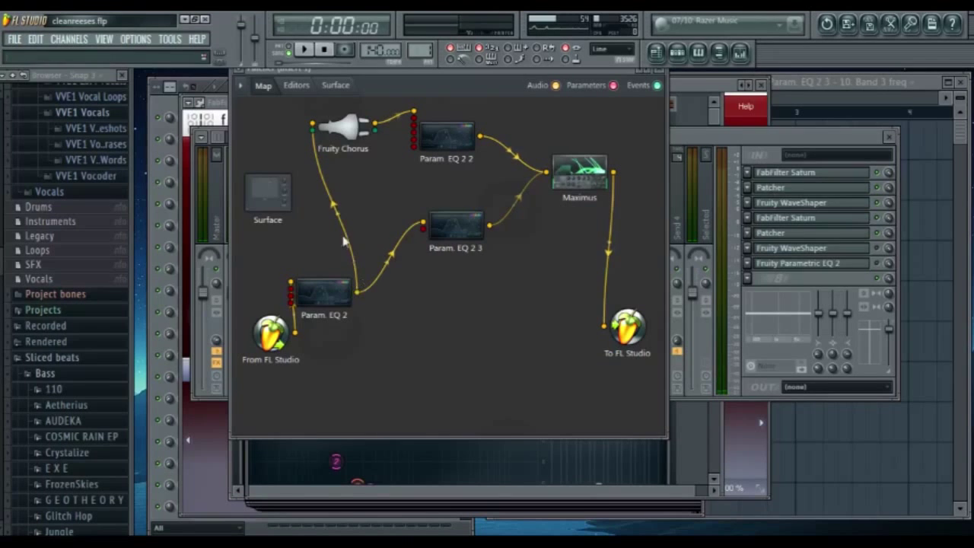
double_click(349, 124)
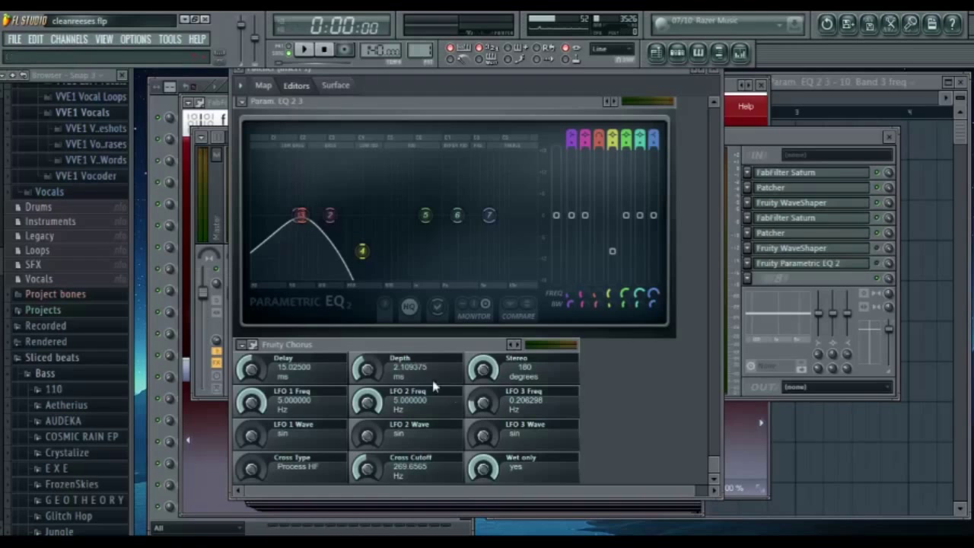
- Open the Param. EQ 2 2 editor from the second Patcher's map and audition it with the loop
left_click(264, 86)
double_click(451, 147)
key("space")
scroll(714, 222, "up", 1)
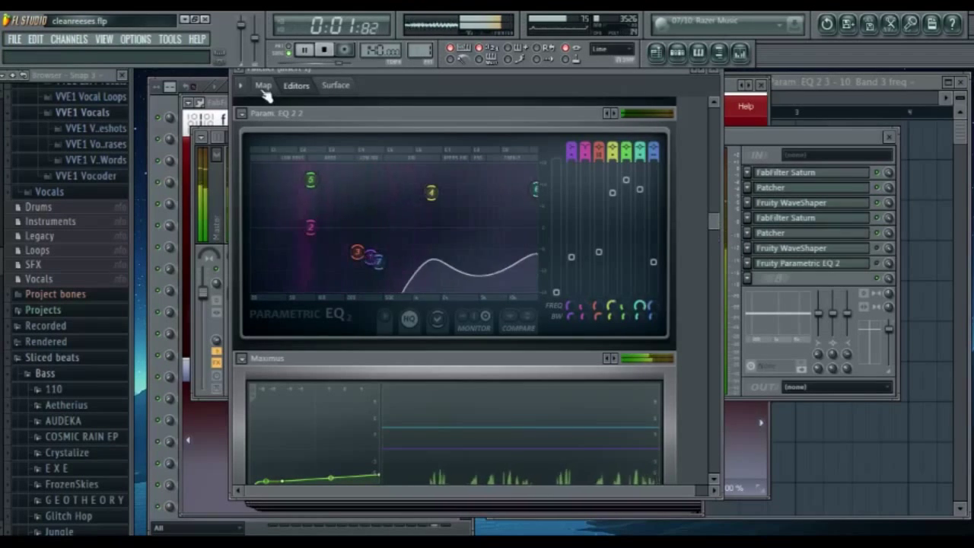
key("space")
- Examine the band settings of the second Patcher's Param. EQ 2
scroll(366, 272, "up", 5)
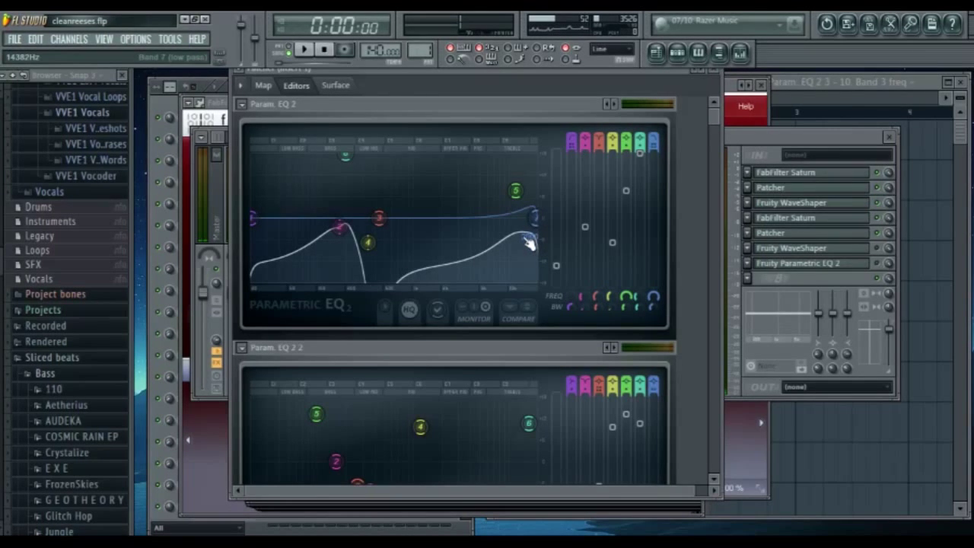
mouse_move(639, 153)
left_mouse_down()
mouse_move(640, 173)
mouse_move(640, 152)
left_mouse_up()
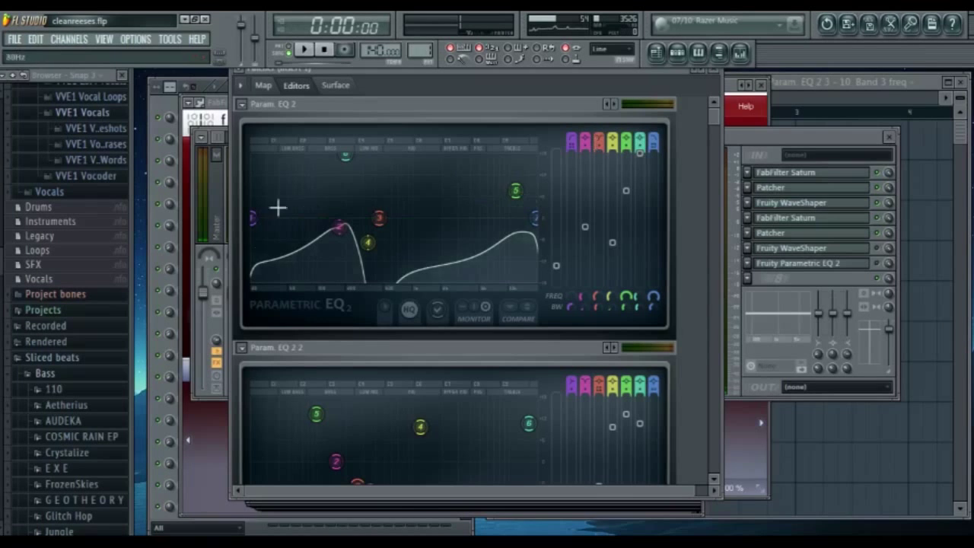
left_click_drag(714, 129, 742, 106)
- Open the Param. EQ 2 3 editor from the map, move band 3 to a higher frequency, and audition it with the loop
left_click(264, 85)
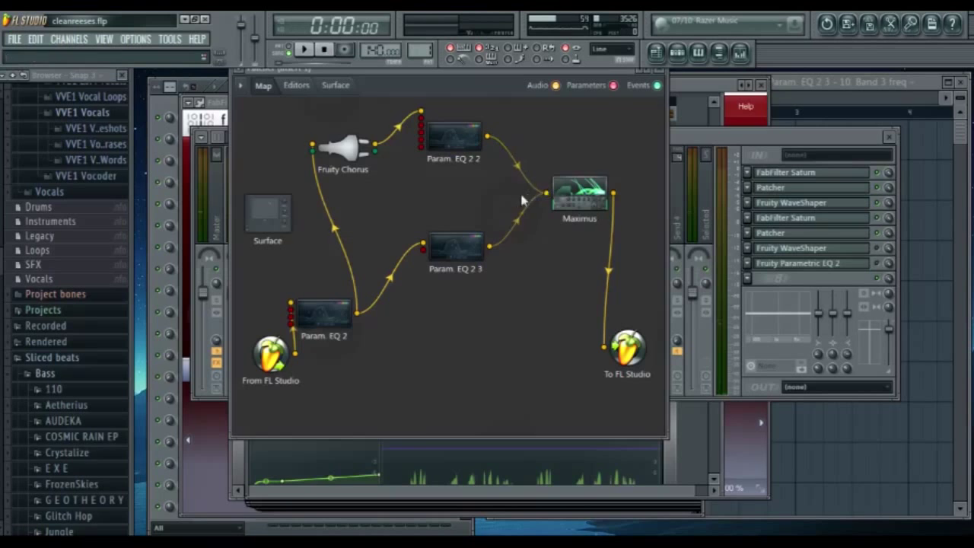
double_click(466, 238)
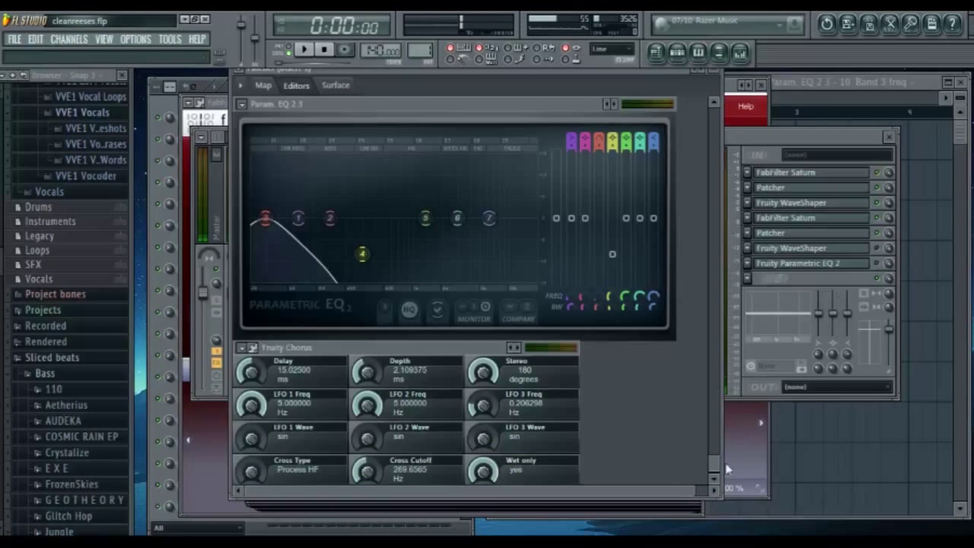
scroll(457, 320, "up", 2)
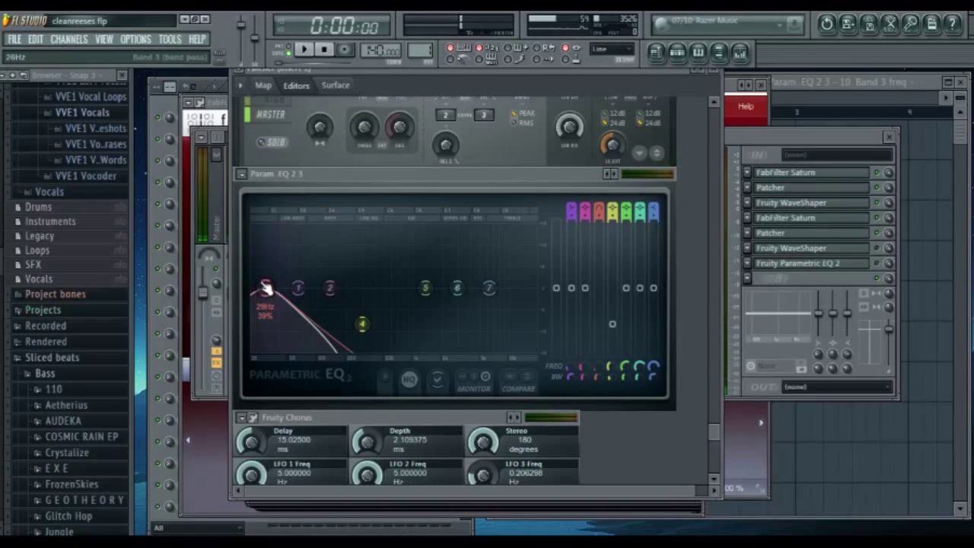
left_click_drag(265, 287, 370, 337)
key("space")
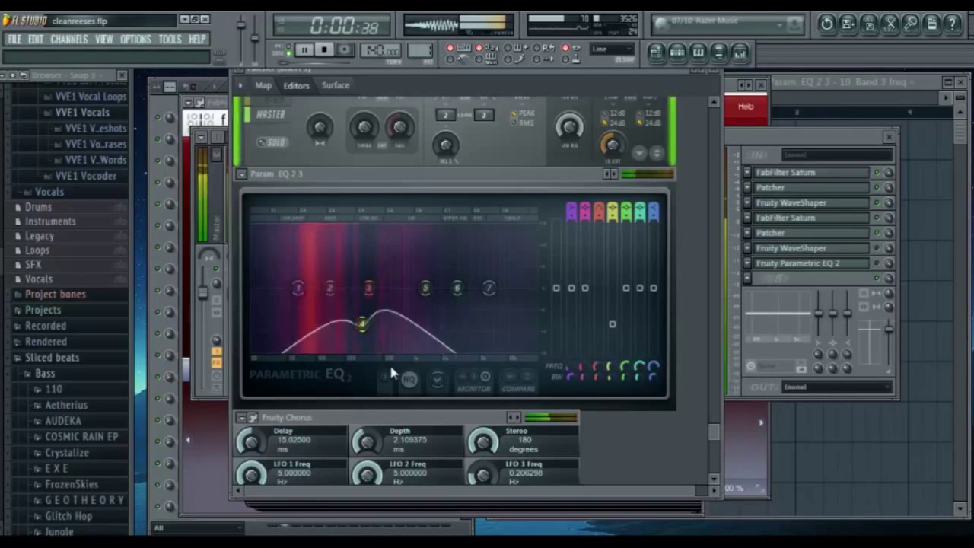
key("space")
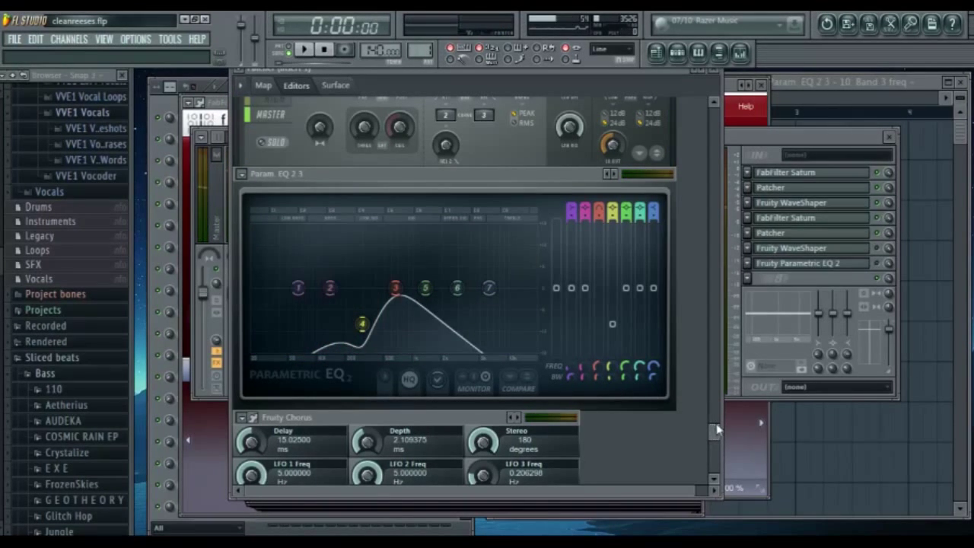
- View the second Patcher's Maximus settings, then return to the map and audition the whole chain with the loop
left_click_drag(714, 430, 690, 406)
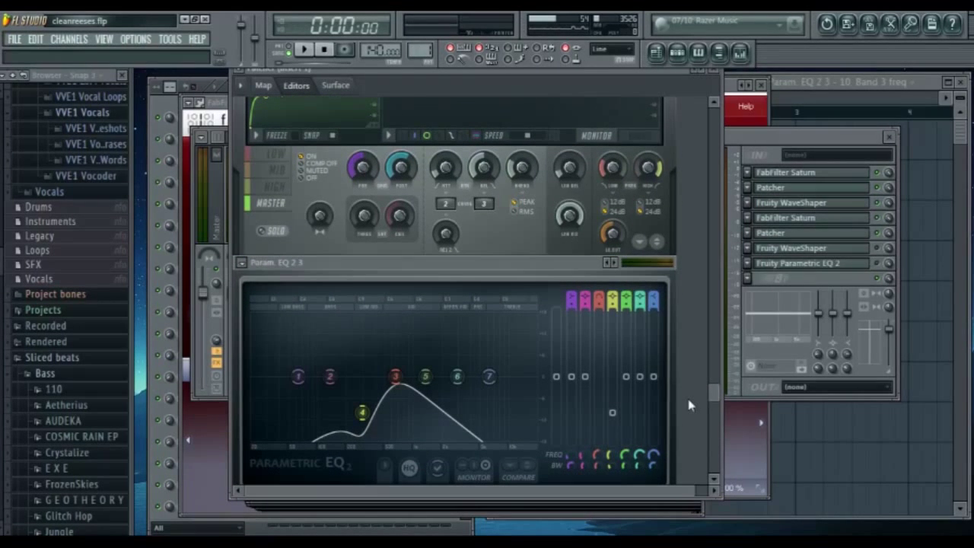
scroll(687, 406, "down", 1)
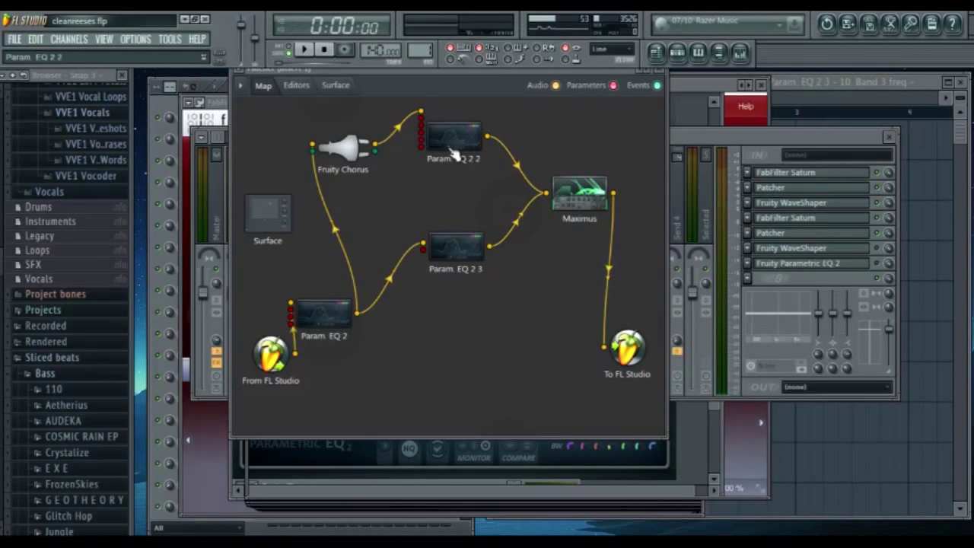
key("space")
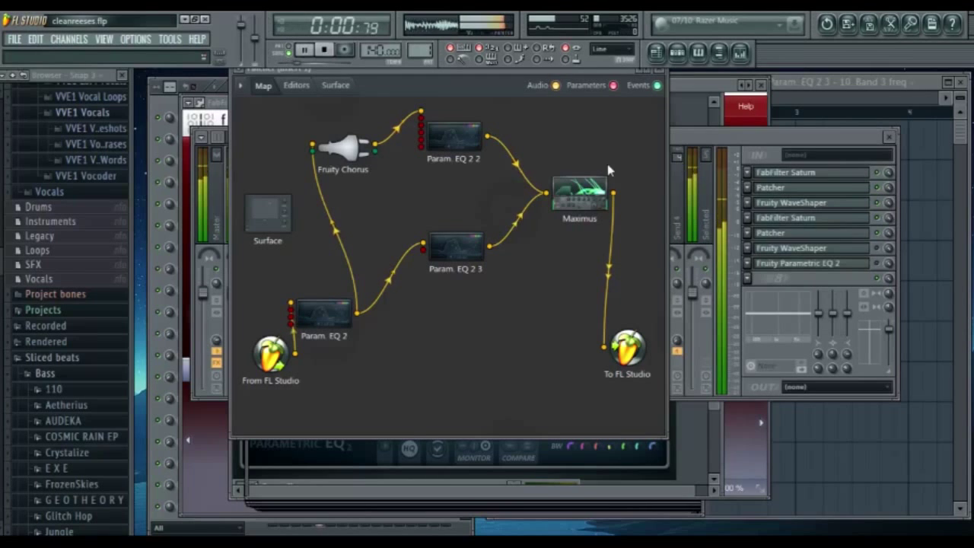
key("space")
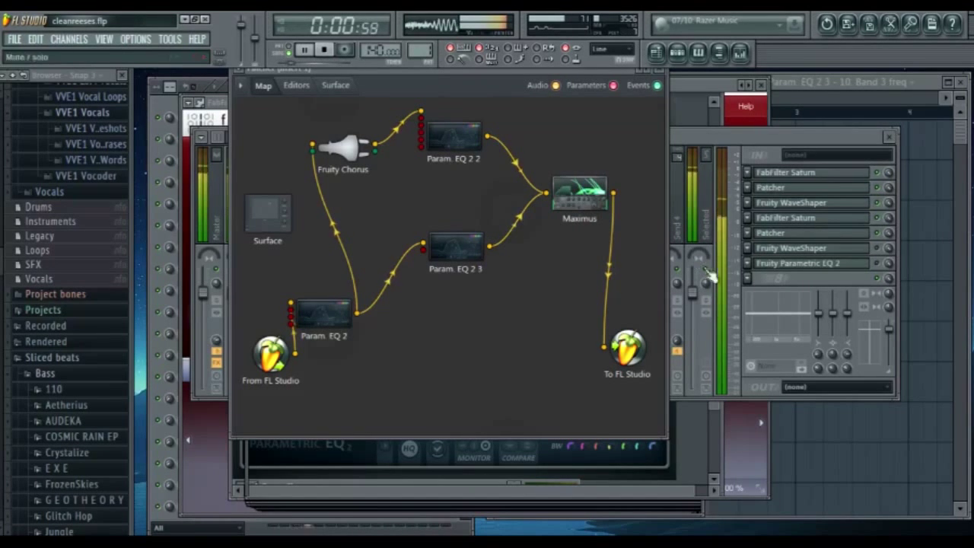
- Bring the mixer forward and open the second Fruity WaveShaper on Insert 1
left_click(761, 282)
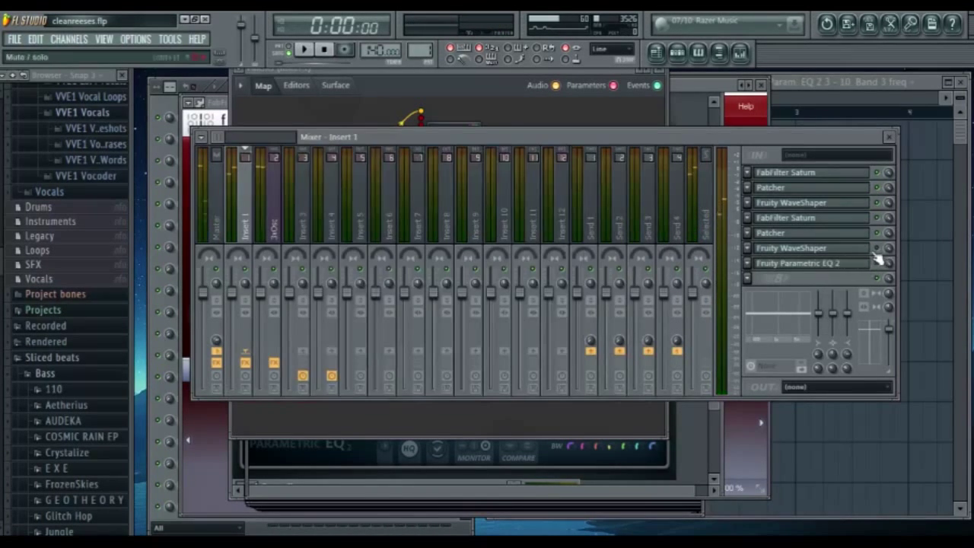
left_click(851, 251)
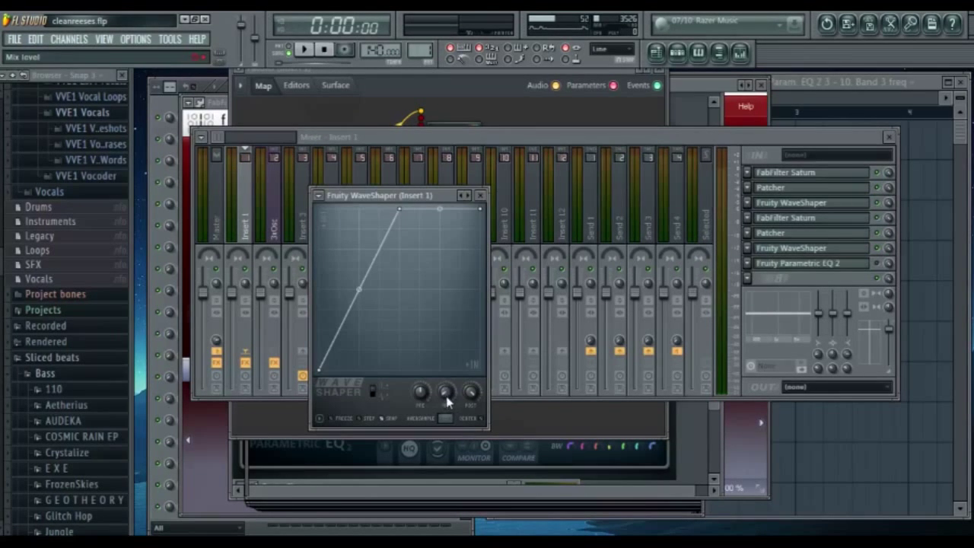
- Enable and open Fruity Parametric EQ 2 on Insert 1, then shape band 3 into a cut around 224 Hz
left_click(876, 266)
left_click(860, 268)
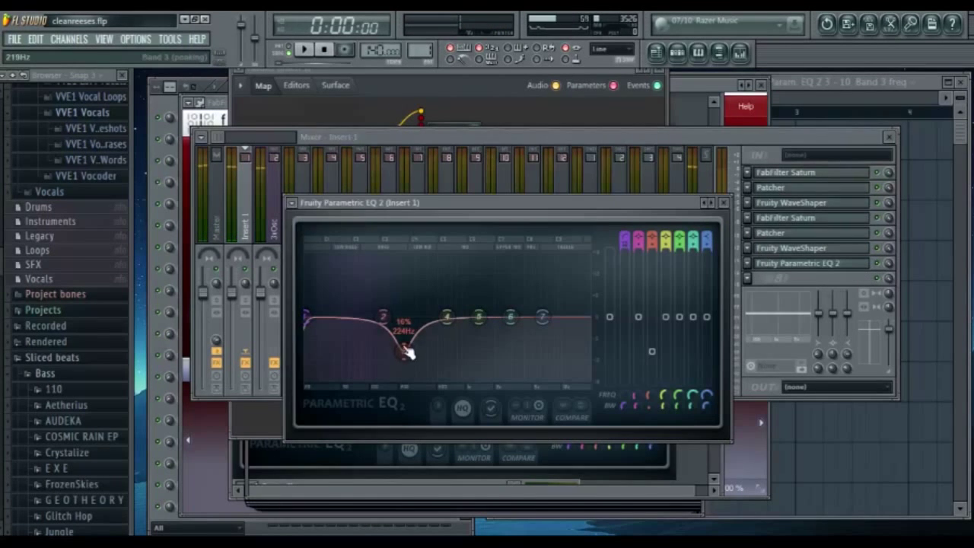
left_click_drag(406, 318, 412, 356)
scroll(404, 346, "down", 3)
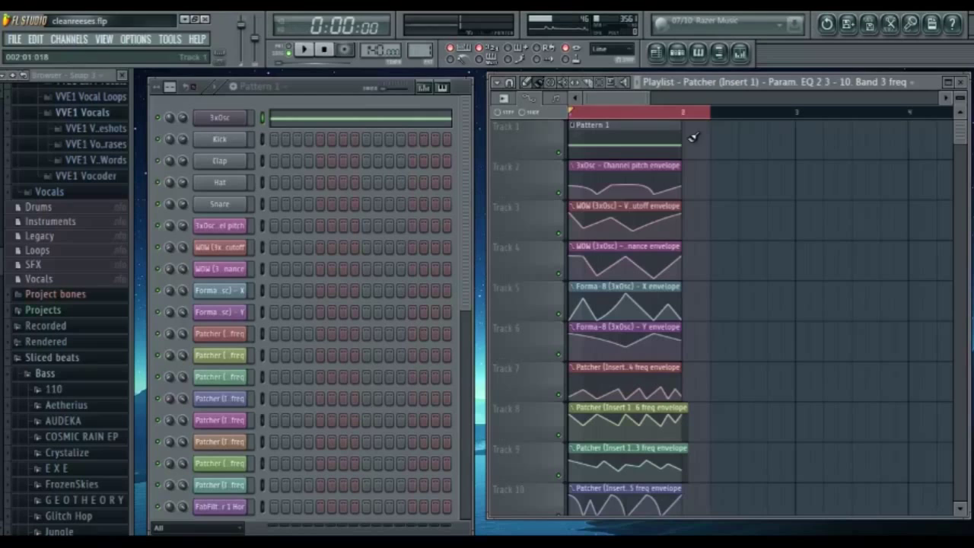
- Bring up the mixer, compare the effect chains of the 3xOsc and Insert 1 tracks, and play the loop with 3xOsc selected
left_click(217, 124)
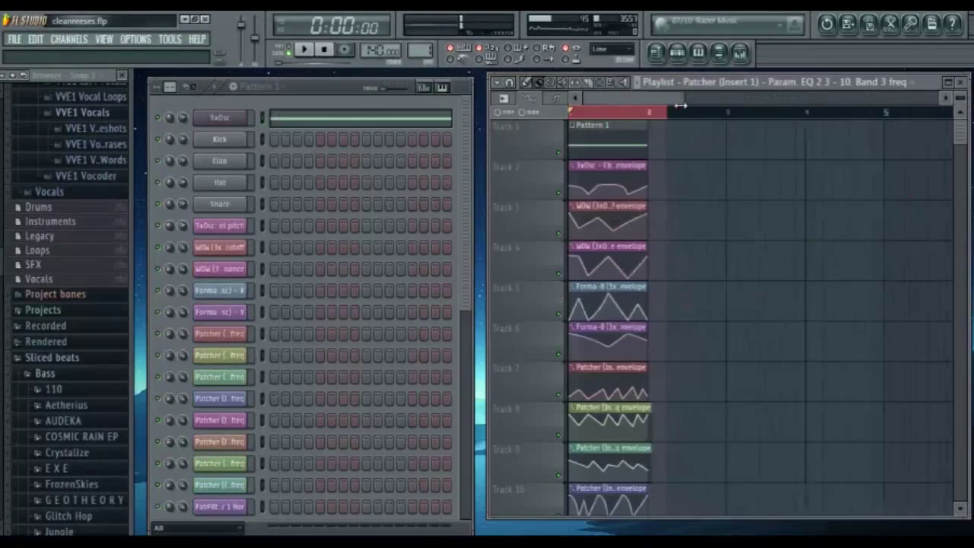
left_click_drag(679, 105, 637, 122)
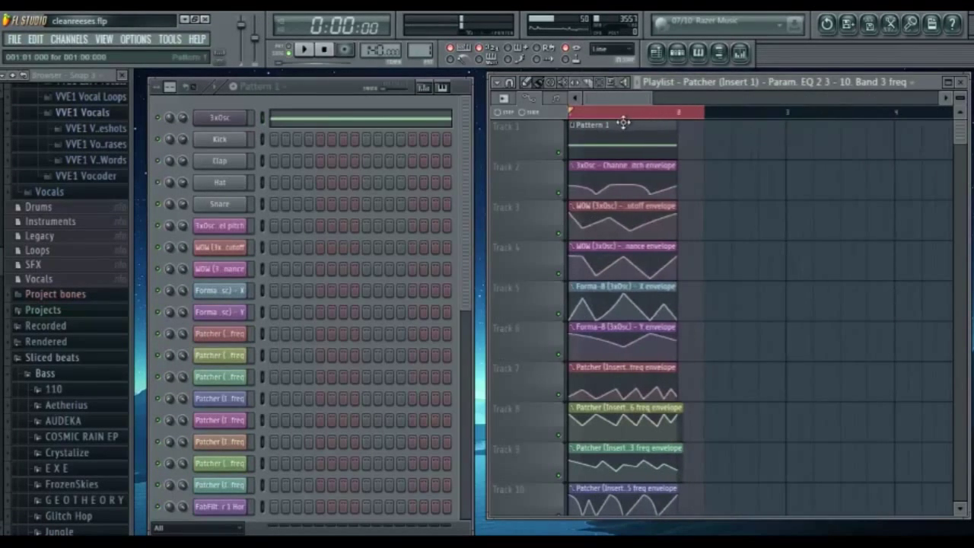
key("F9")
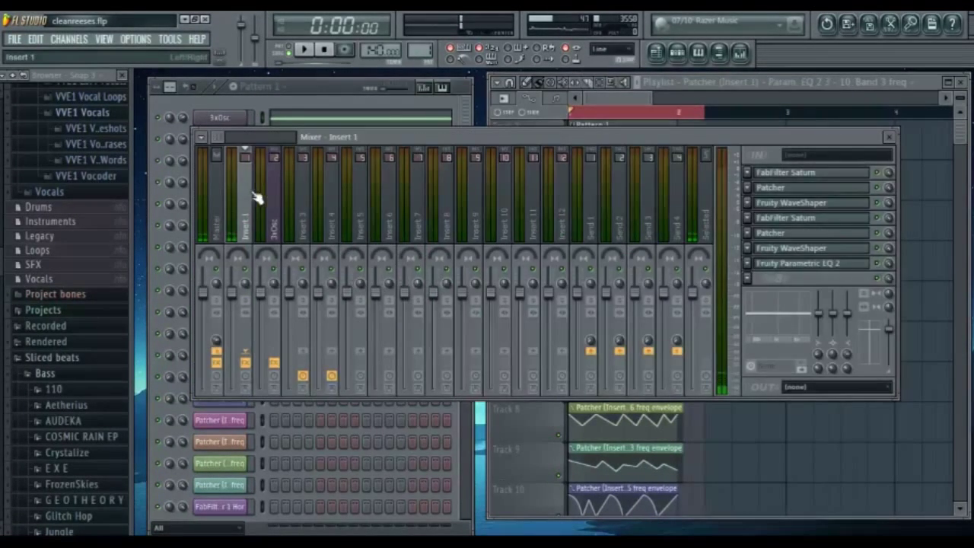
left_click(270, 204)
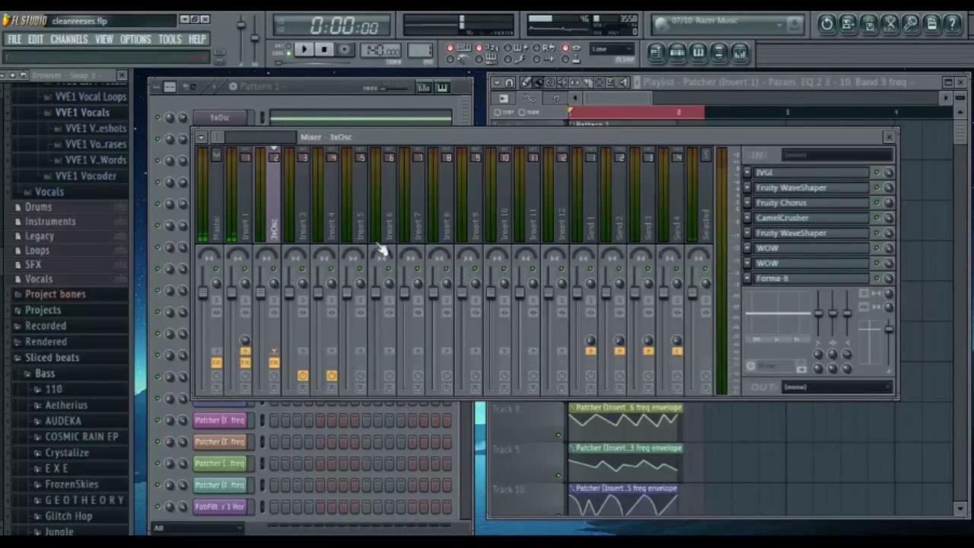
key("Left")
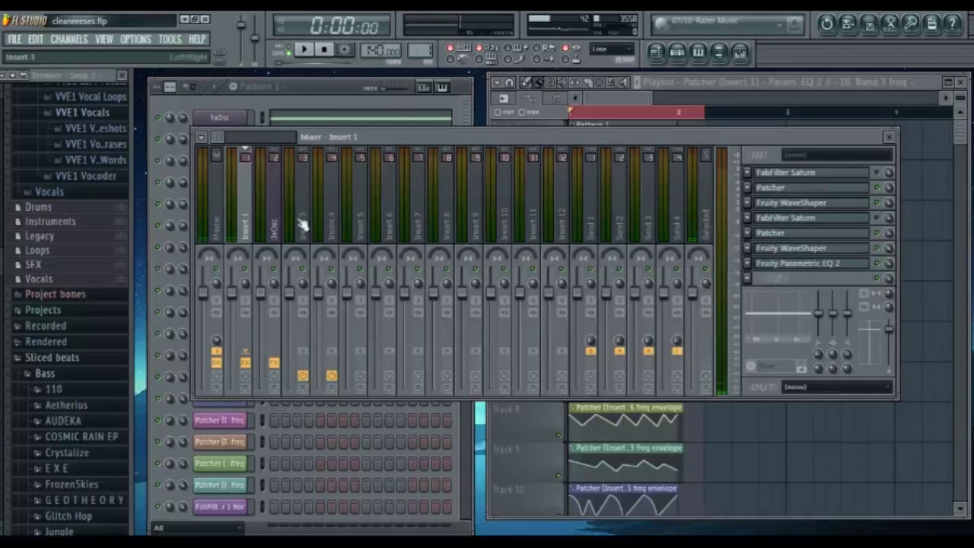
key("Right")
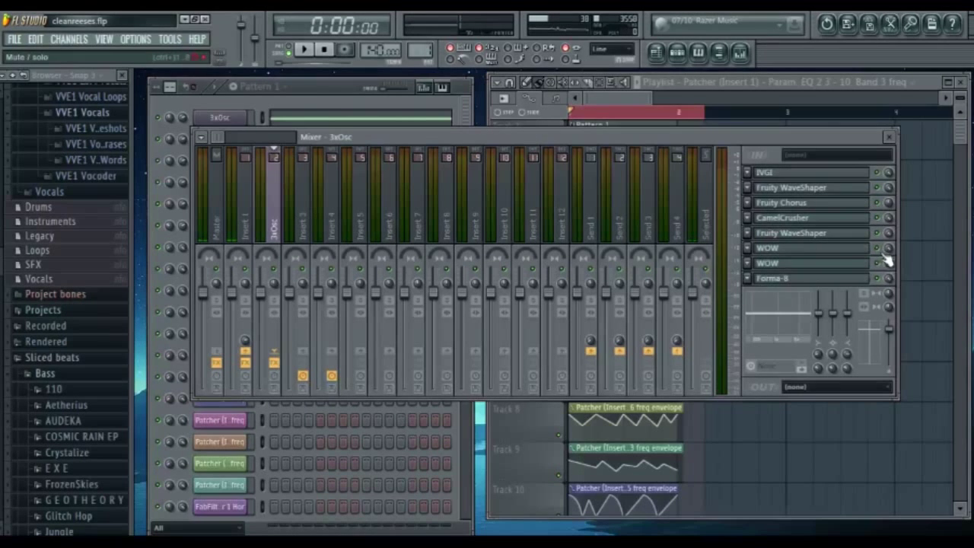
key("space")
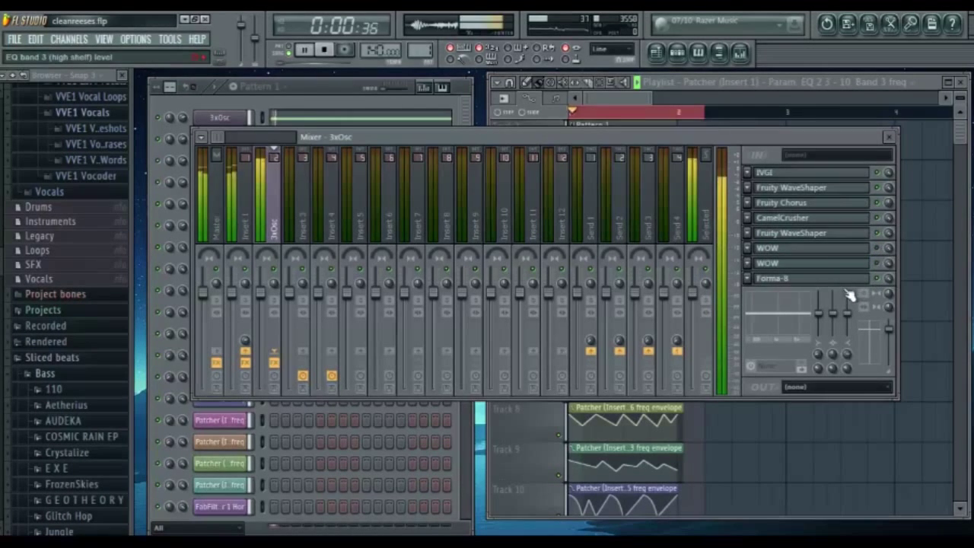